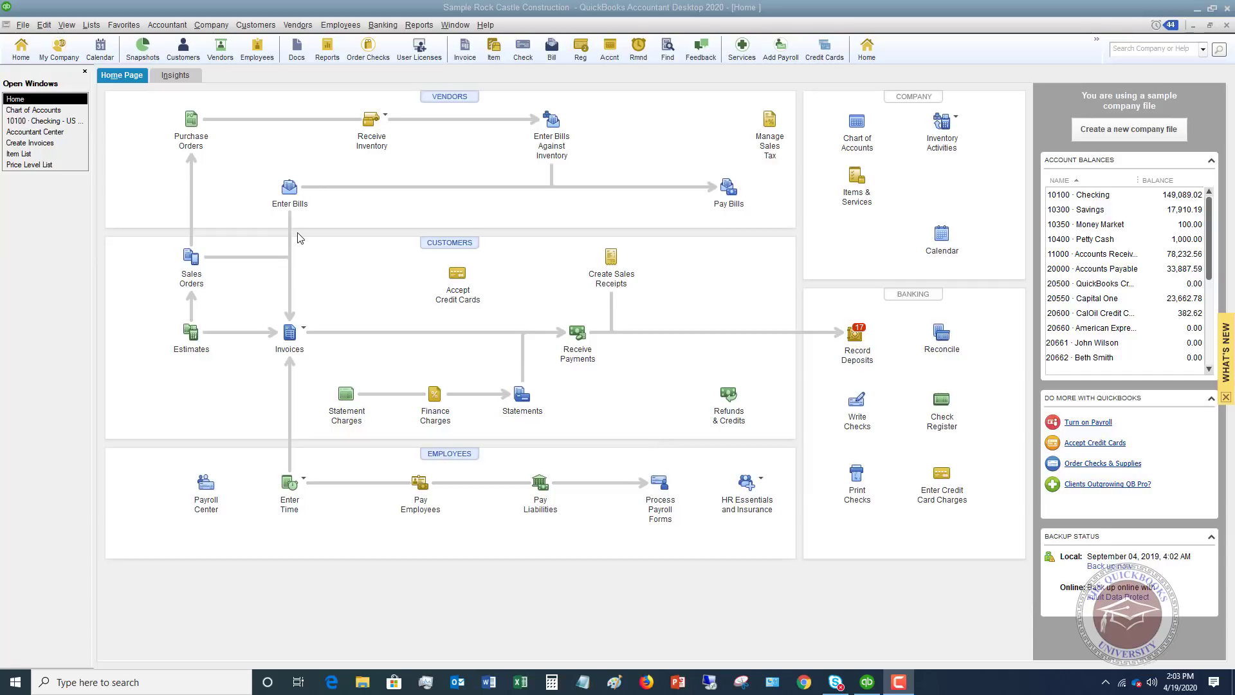
Open the Chart of Accounts and select 10350 Money Market, showing its 100.00 balance.
{"action": "left_click", "coordinate": [59, 110]}
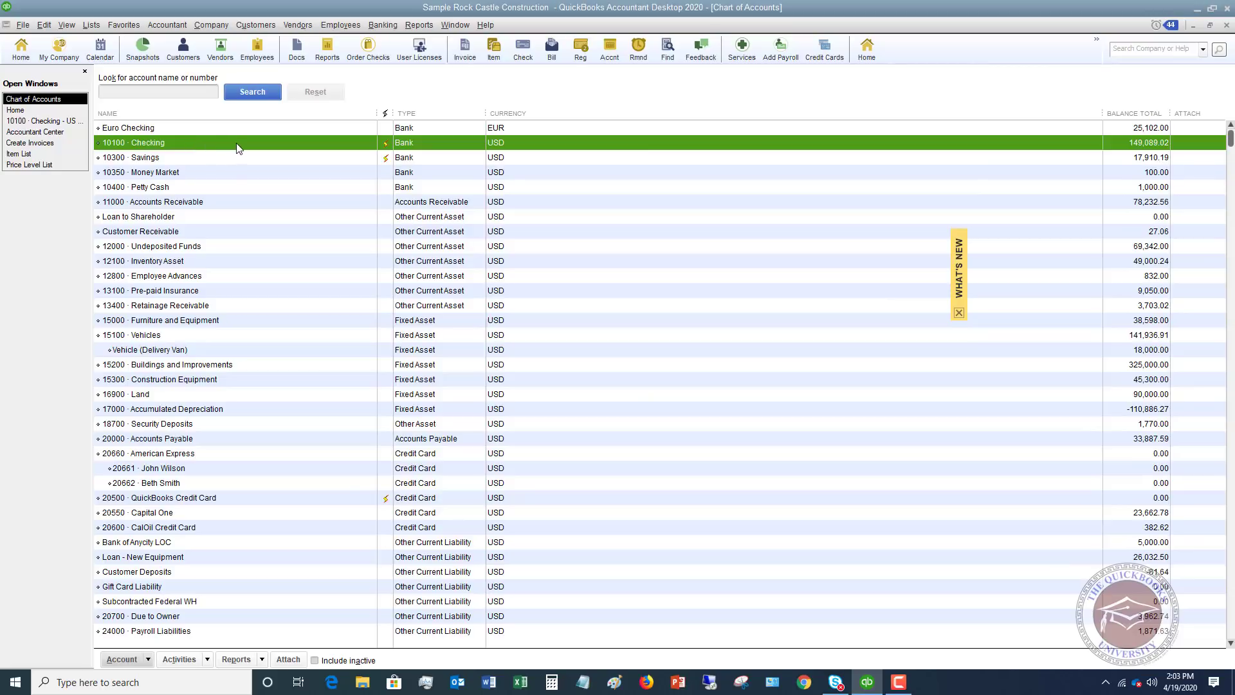
{"action": "left_click", "coordinate": [220, 174]}
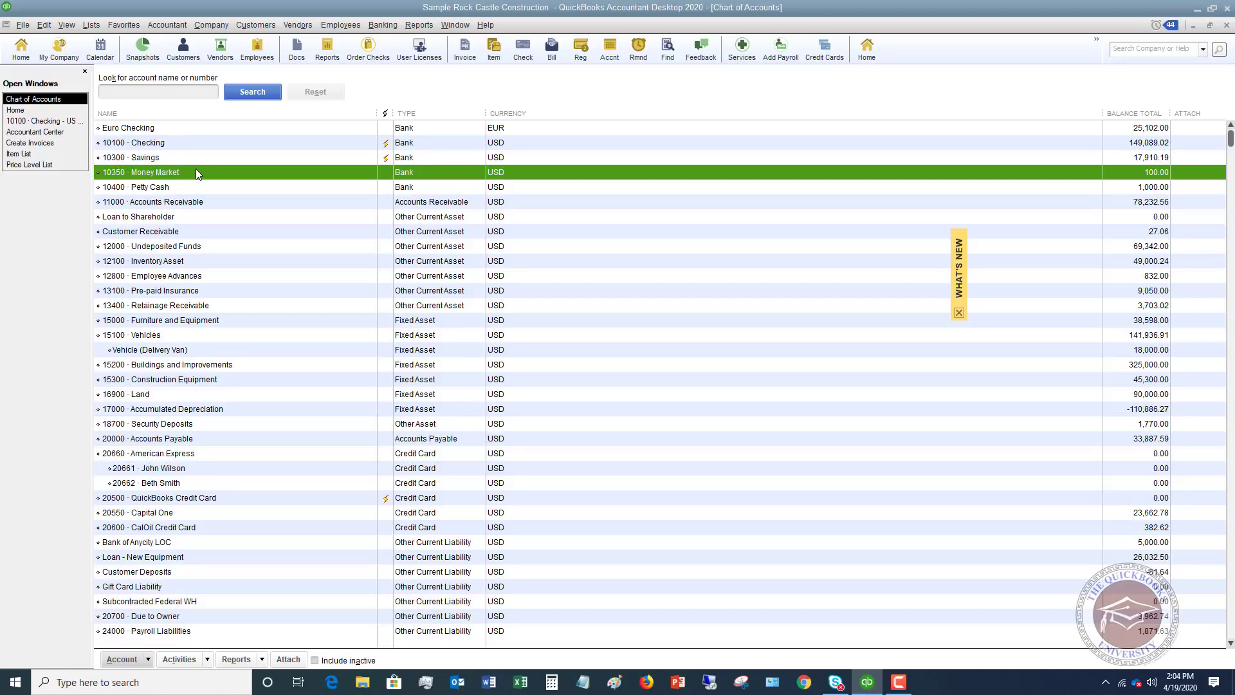
Deposit 10,000.00 from 28950 PPP Loan into Money Market with memo 'PPP loan proceeds'.
{"action": "key", "text": "Up"}
{"action": "key", "text": "Up"}
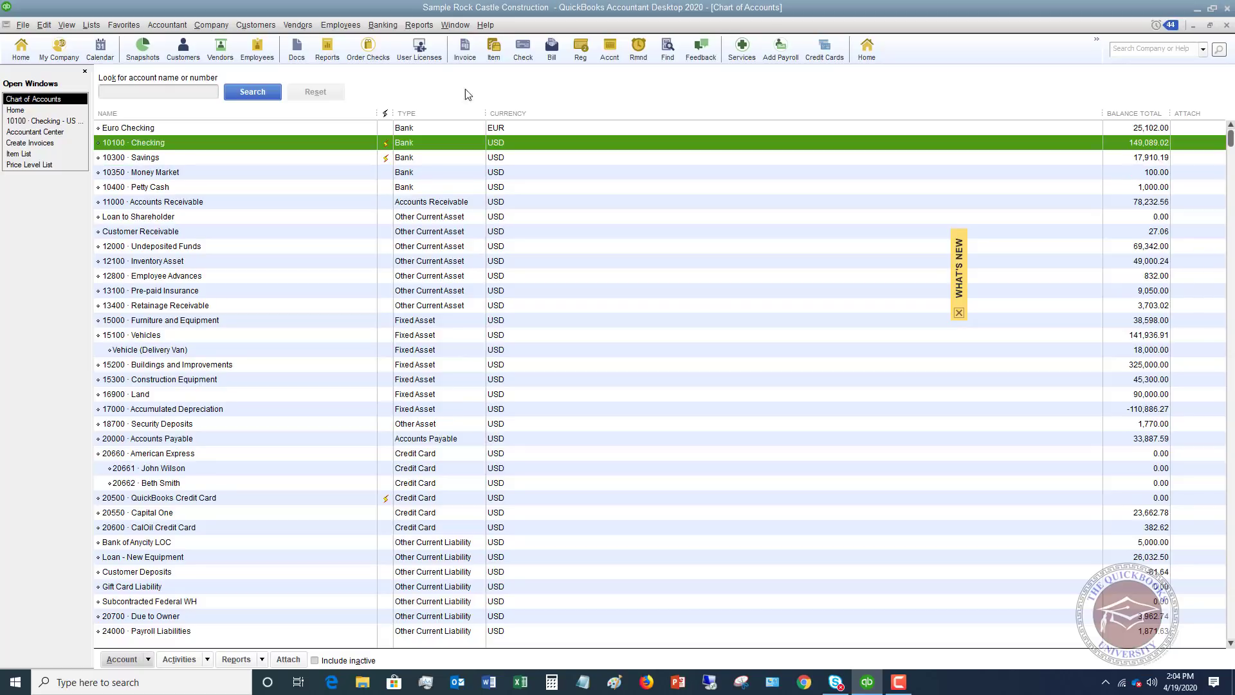
{"action": "left_click", "coordinate": [382, 24]}
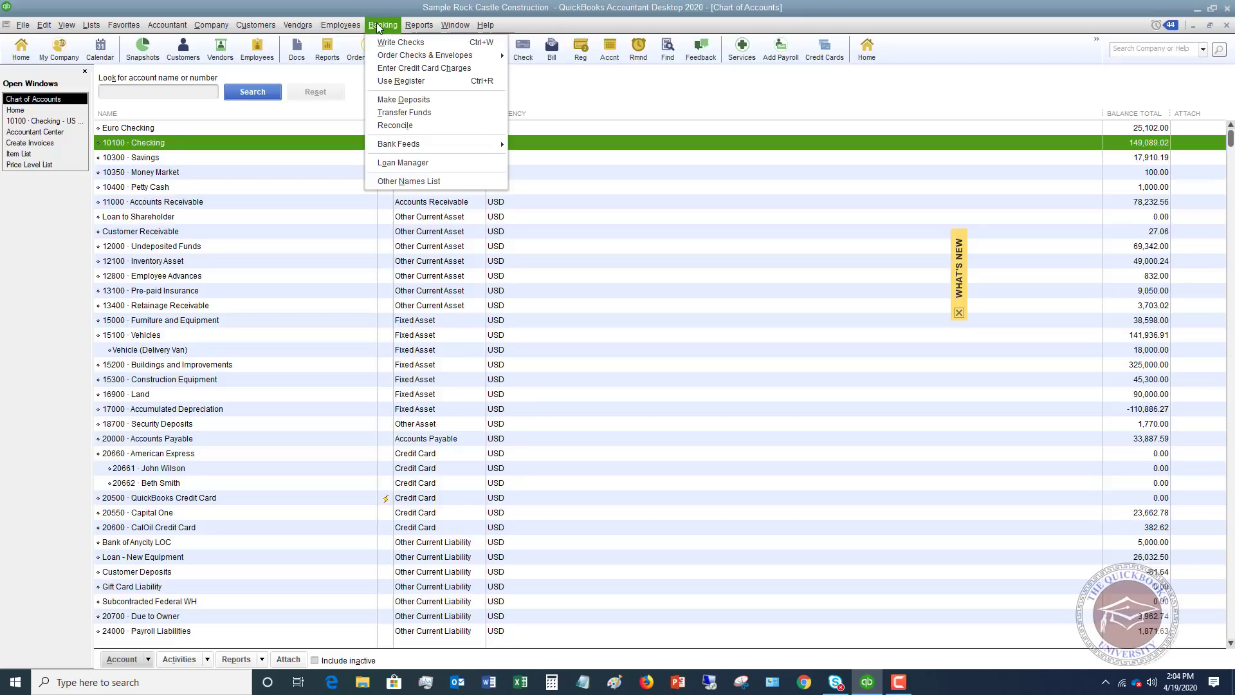
{"action": "left_click", "coordinate": [403, 100]}
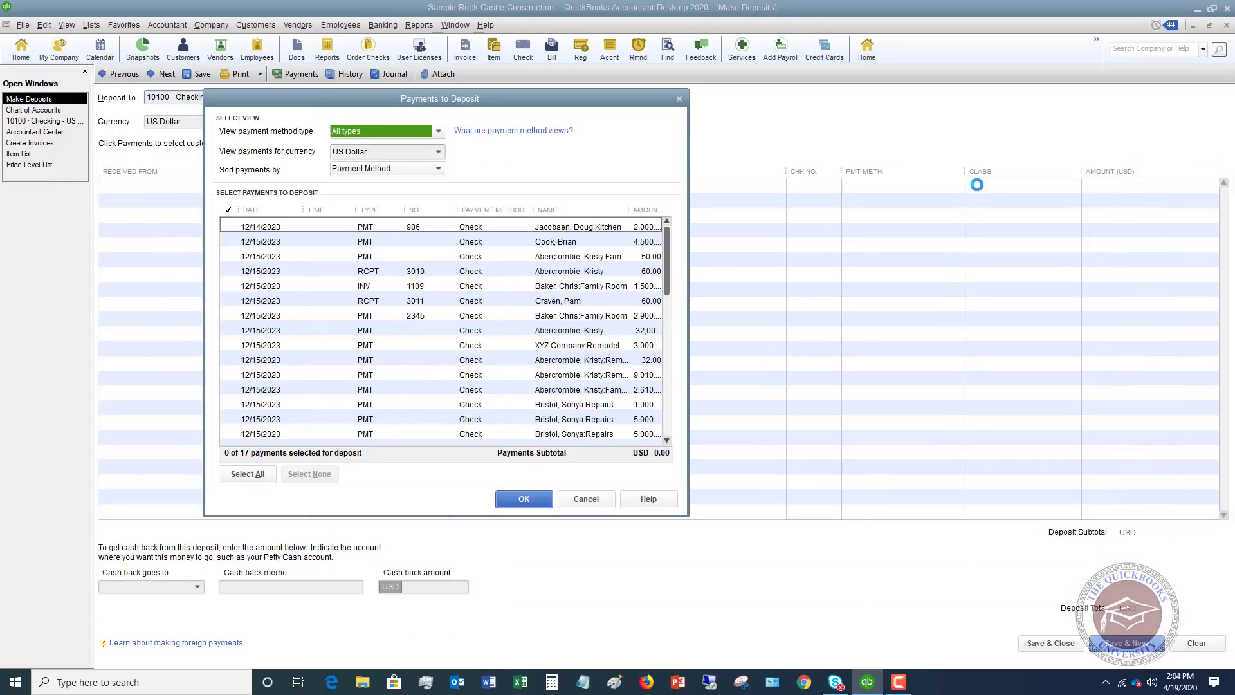
{"action": "left_click", "coordinate": [580, 498]}
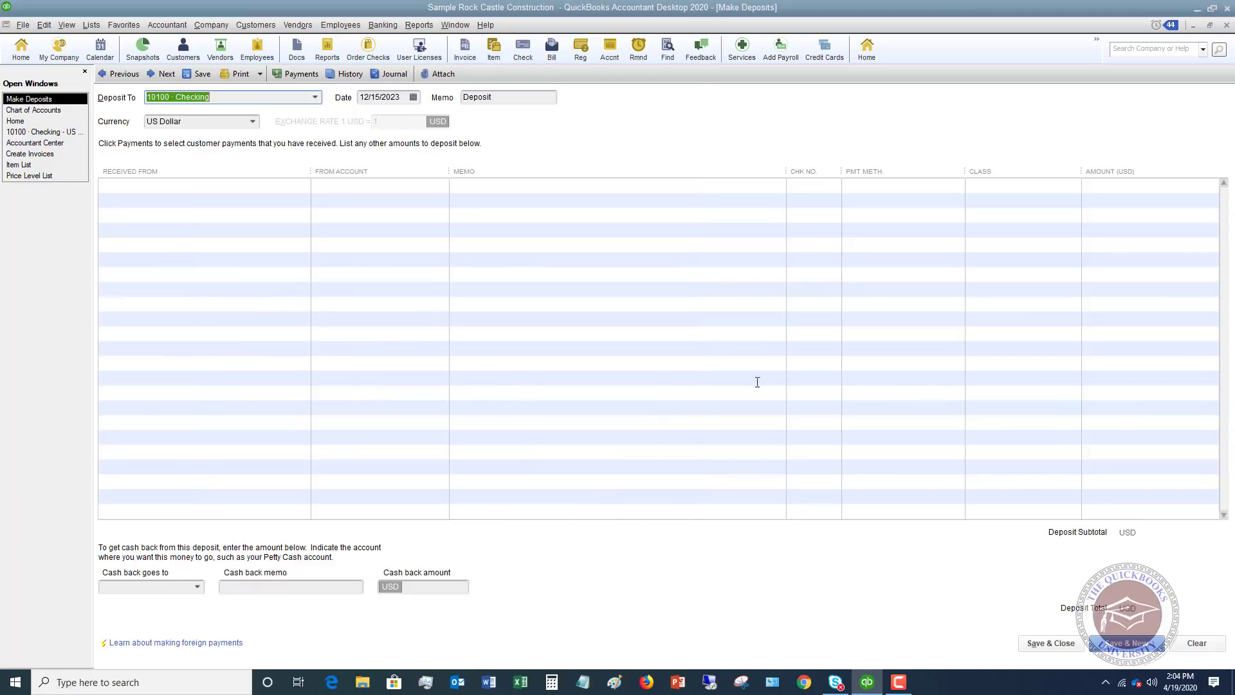
{"action": "left_click", "coordinate": [302, 187]}
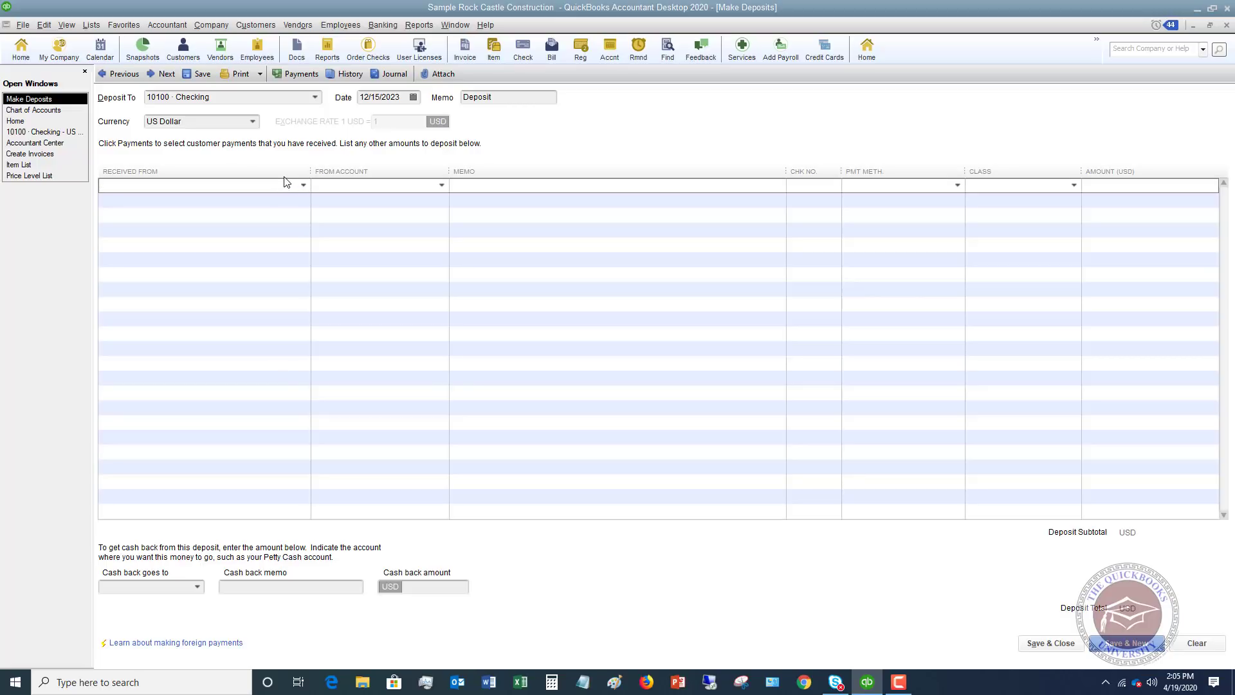
{"action": "left_click", "coordinate": [378, 182]}
{"action": "type", "text": "PPP Loan"}
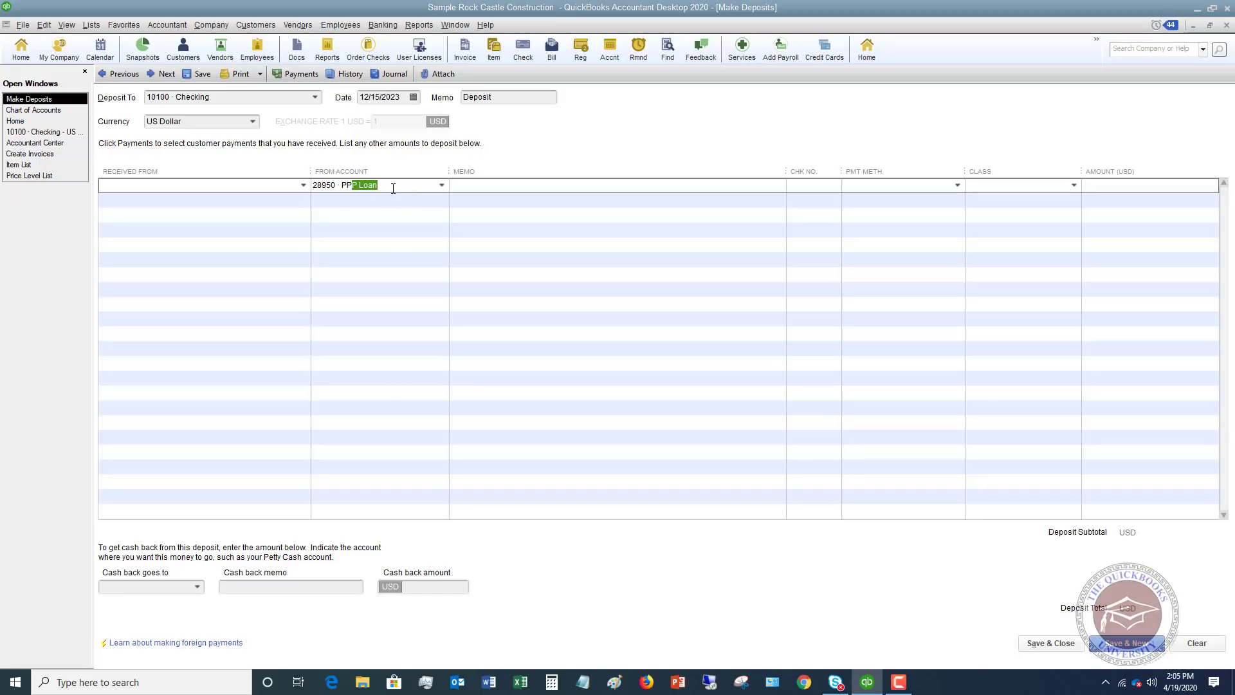
{"action": "key", "text": "Tab"}
{"action": "type", "text": "PPP"}
{"action": "type", "text": " loan"}
{"action": "type", "text": " proceeds"}
{"action": "type", "text": "10000"}
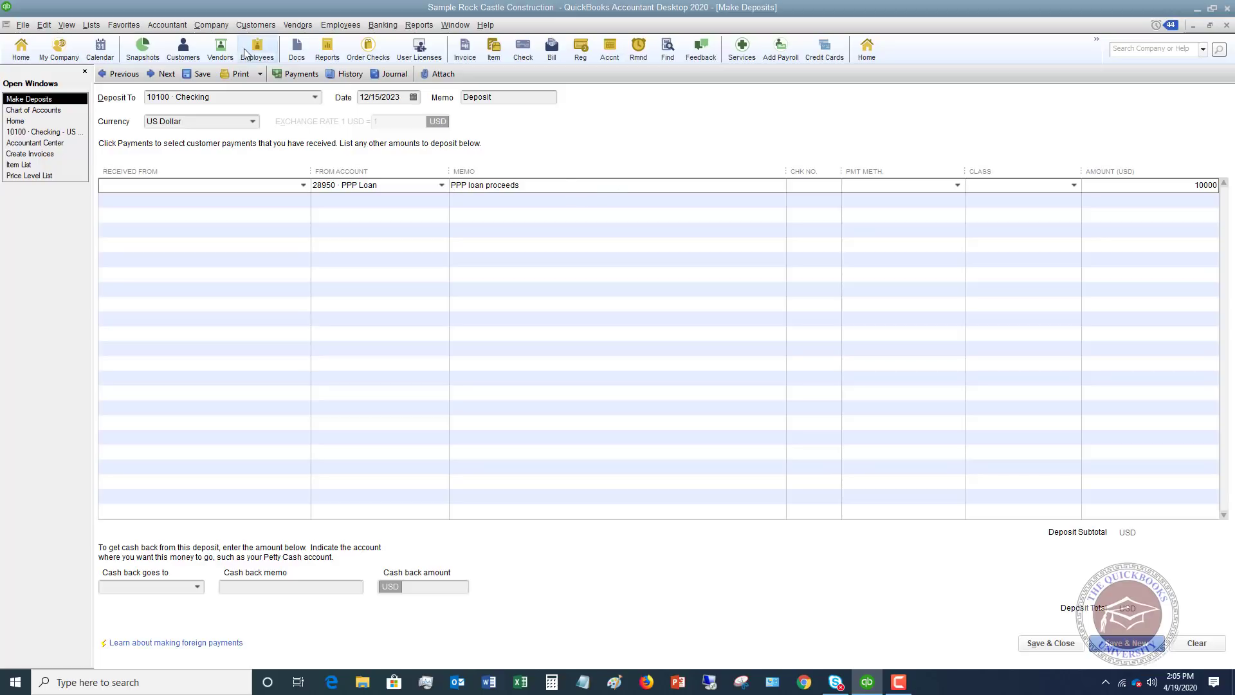
{"action": "left_click", "coordinate": [226, 96]}
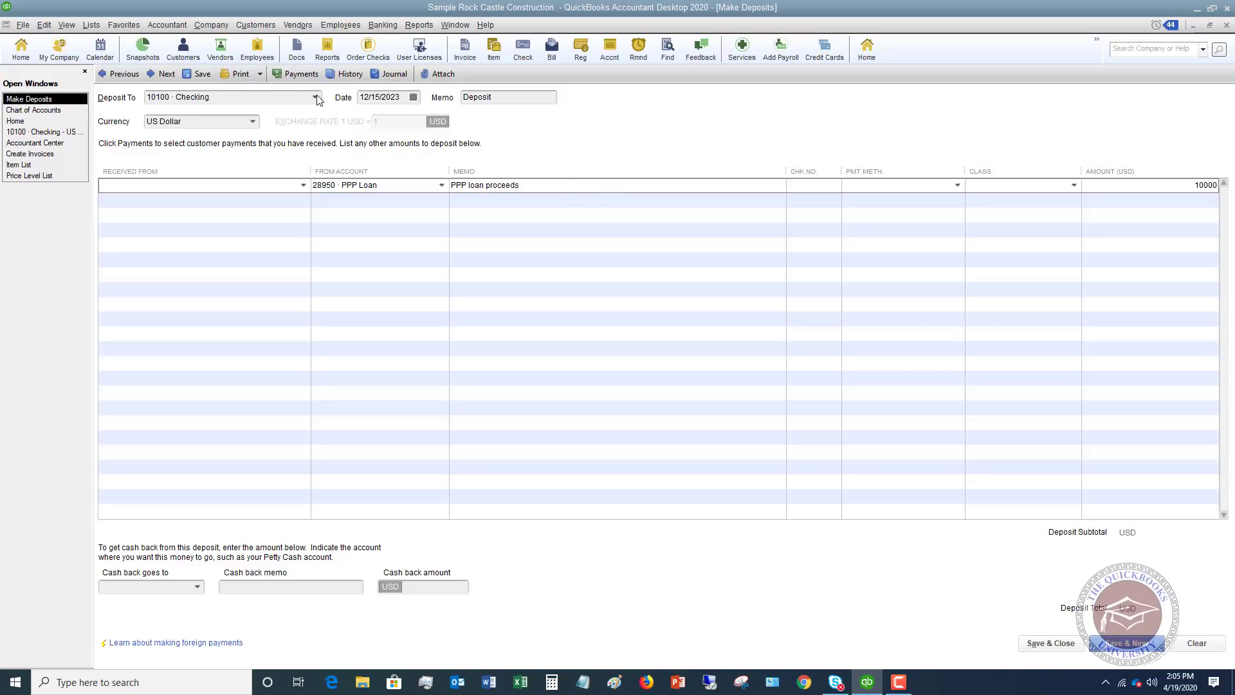
{"action": "left_click", "coordinate": [207, 188]}
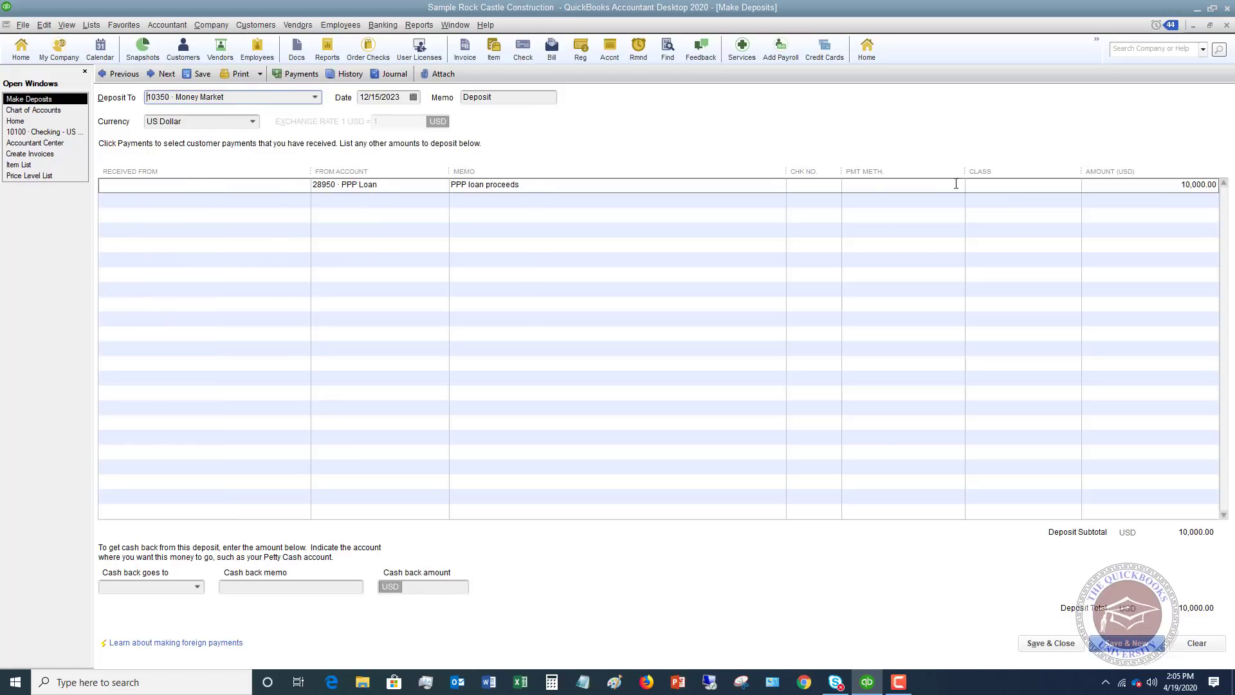
{"action": "left_click", "coordinate": [1046, 643]}
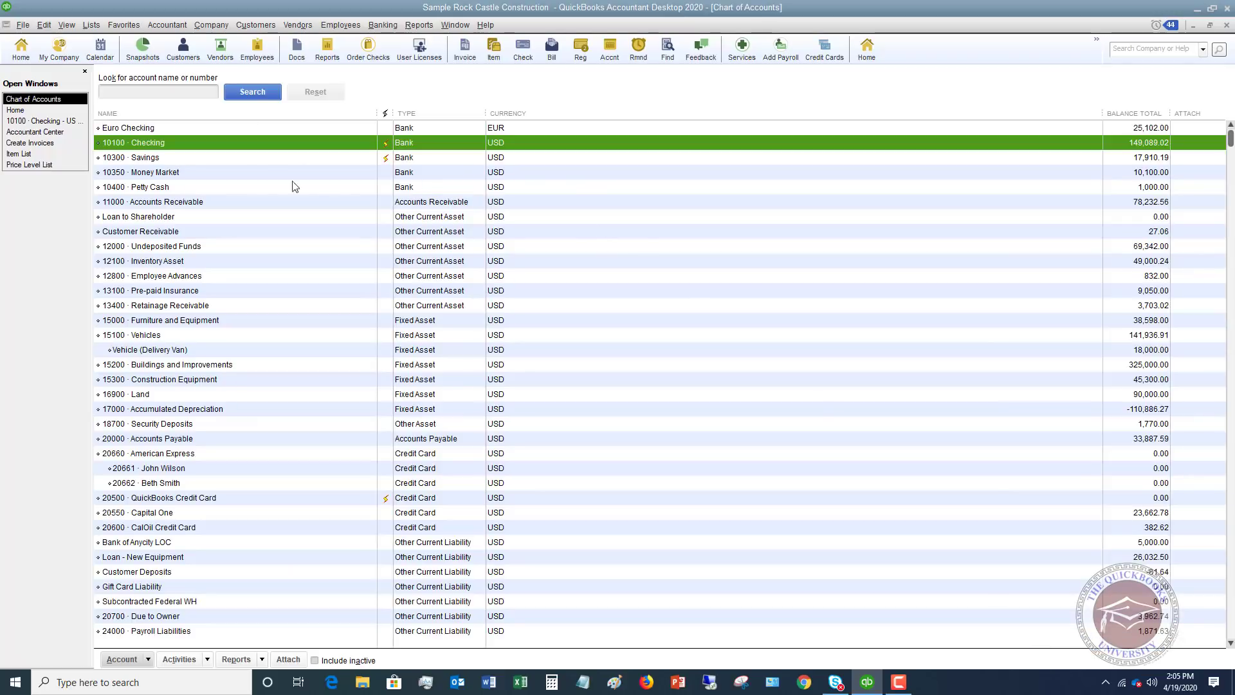
{"action": "left_click", "coordinate": [245, 177]}
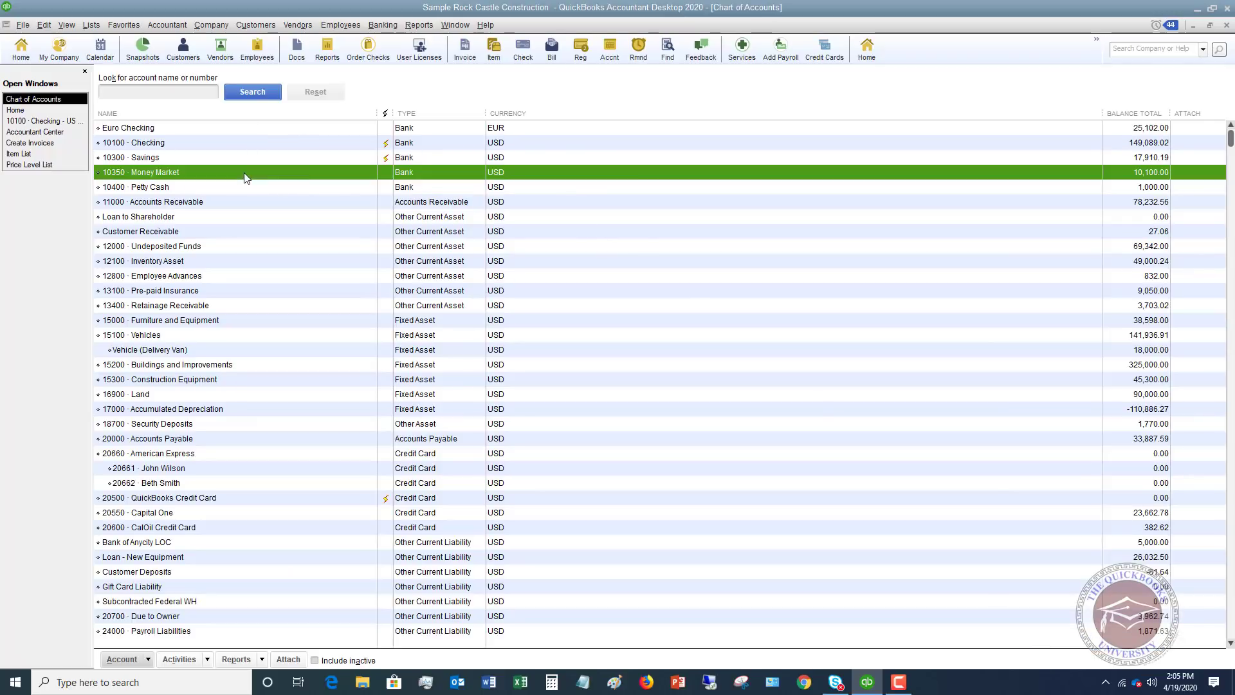
{"action": "double_click", "coordinate": [1117, 173]}
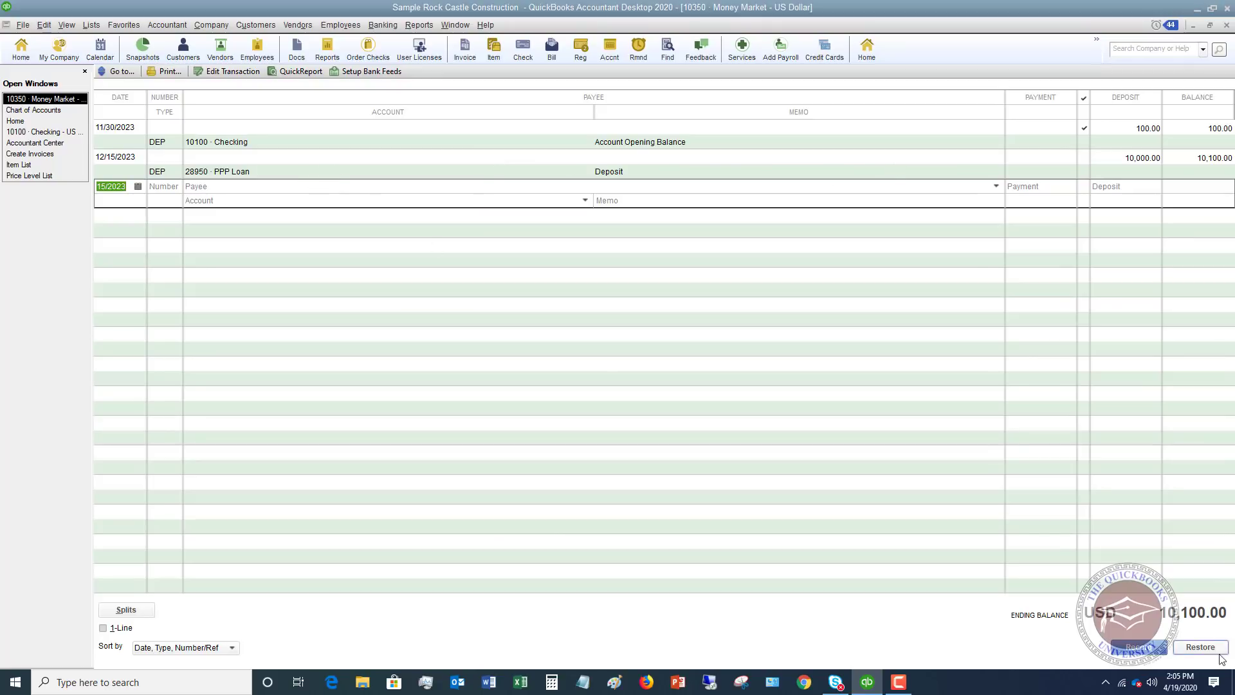
{"action": "left_click", "coordinate": [1227, 25]}
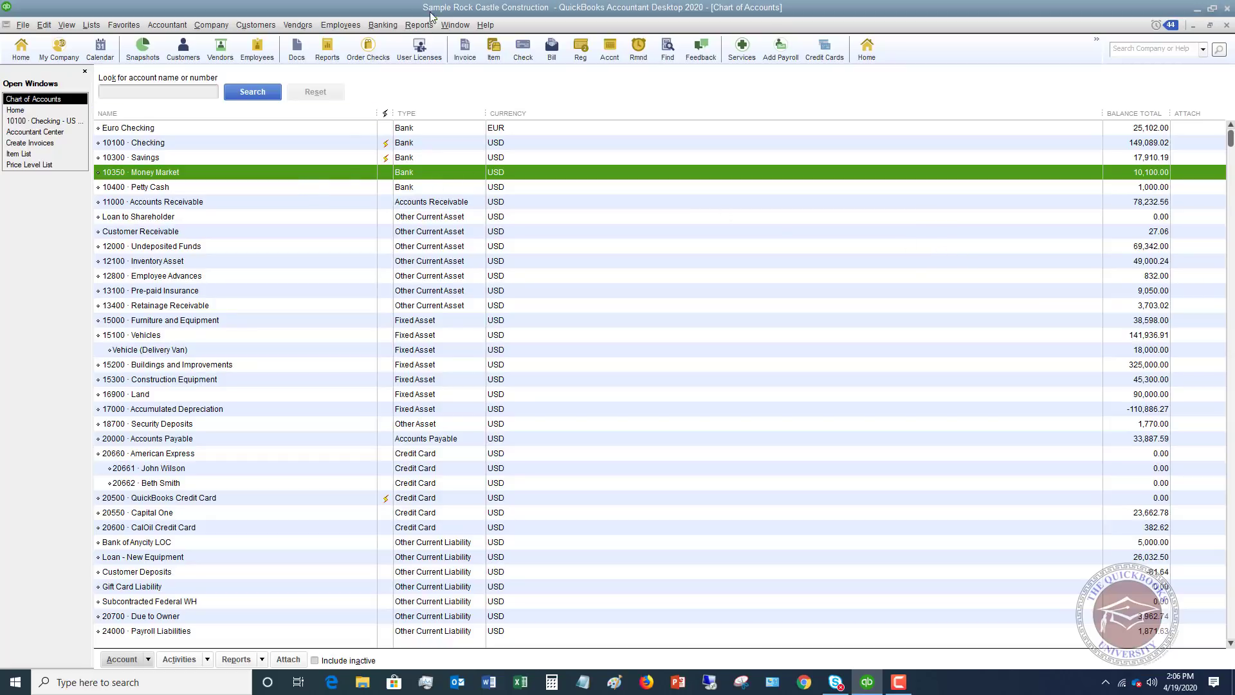
Enter and submit a 6,200.00 transfer from Money Market to 10100 Checking.
{"action": "left_click", "coordinate": [384, 26]}
{"action": "left_click", "coordinate": [401, 113]}
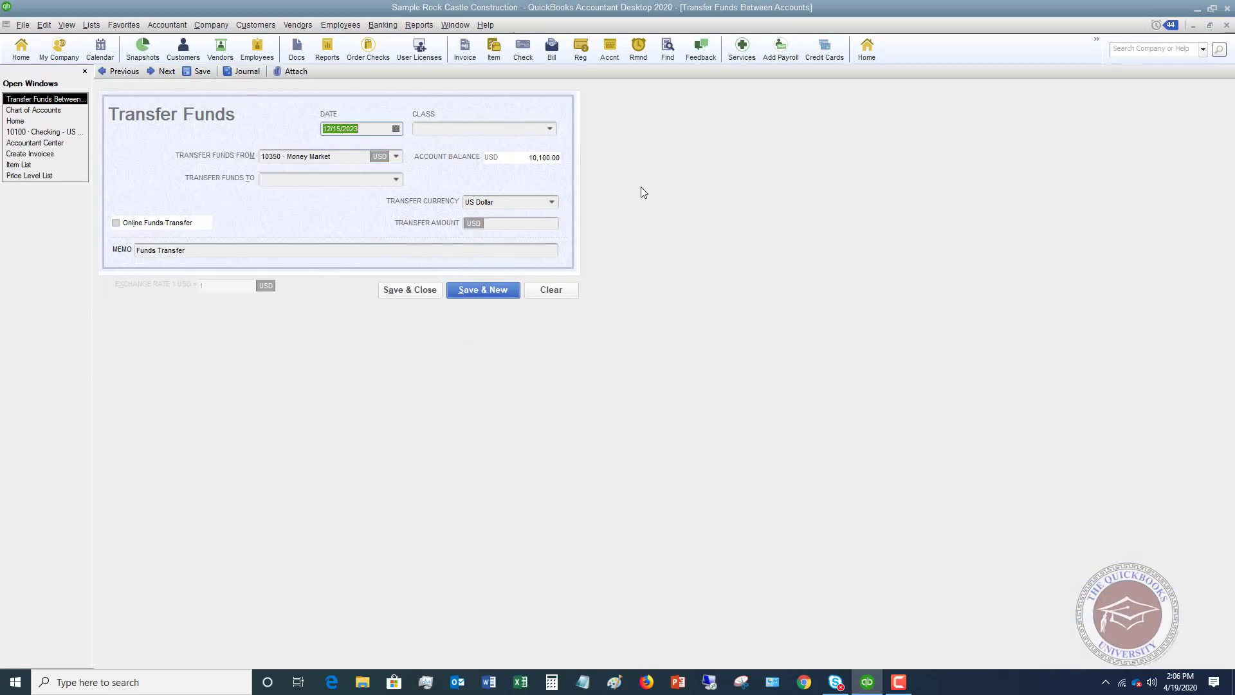
{"action": "left_click", "coordinate": [398, 180]}
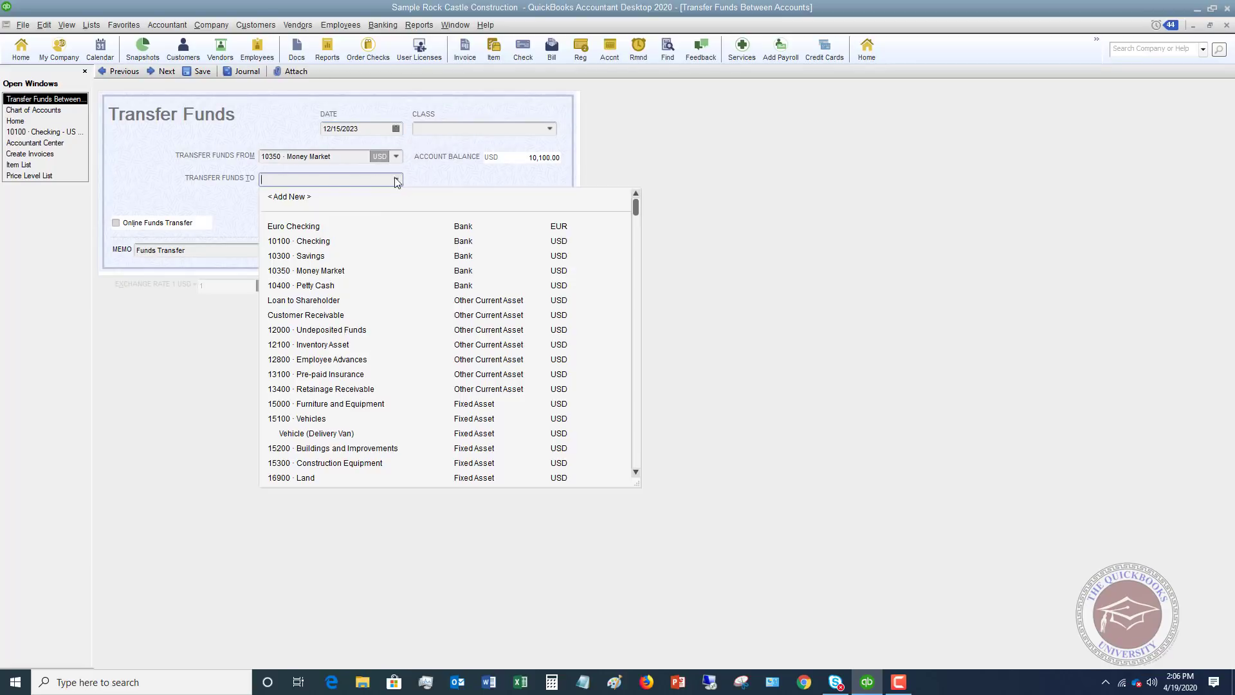
{"action": "left_click", "coordinate": [312, 243]}
{"action": "left_click", "coordinate": [503, 223]}
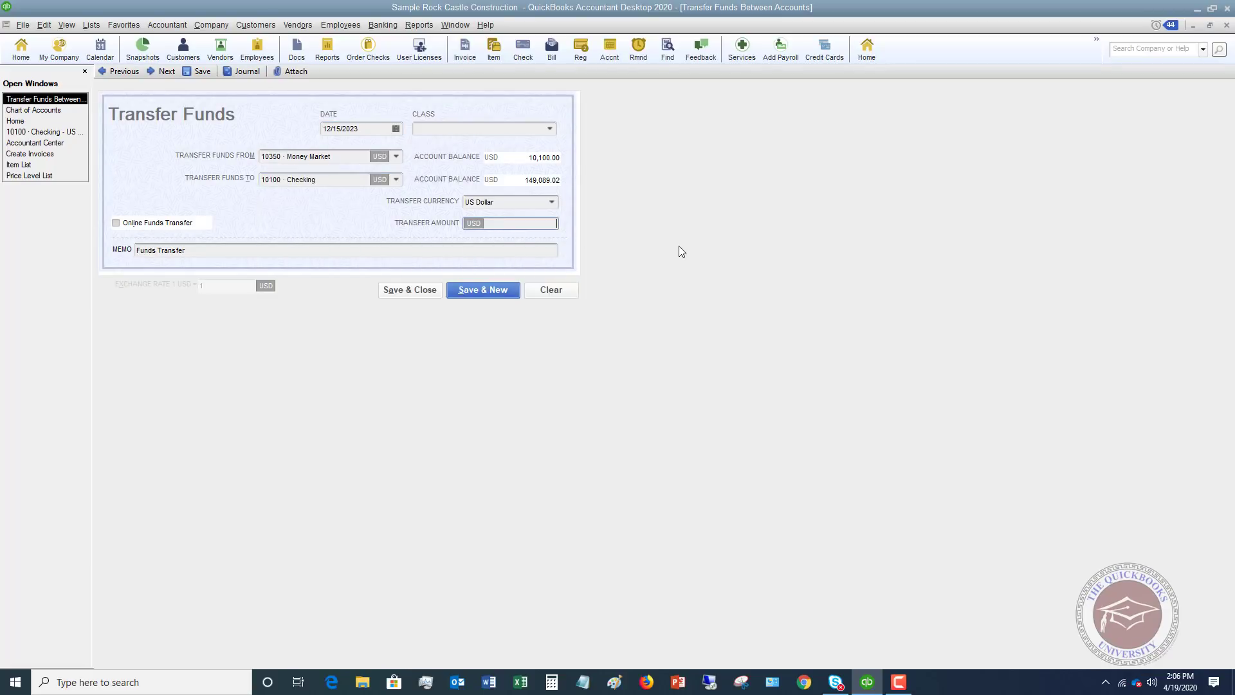
{"action": "type", "text": "6200"}
{"action": "key", "text": "Tab"}
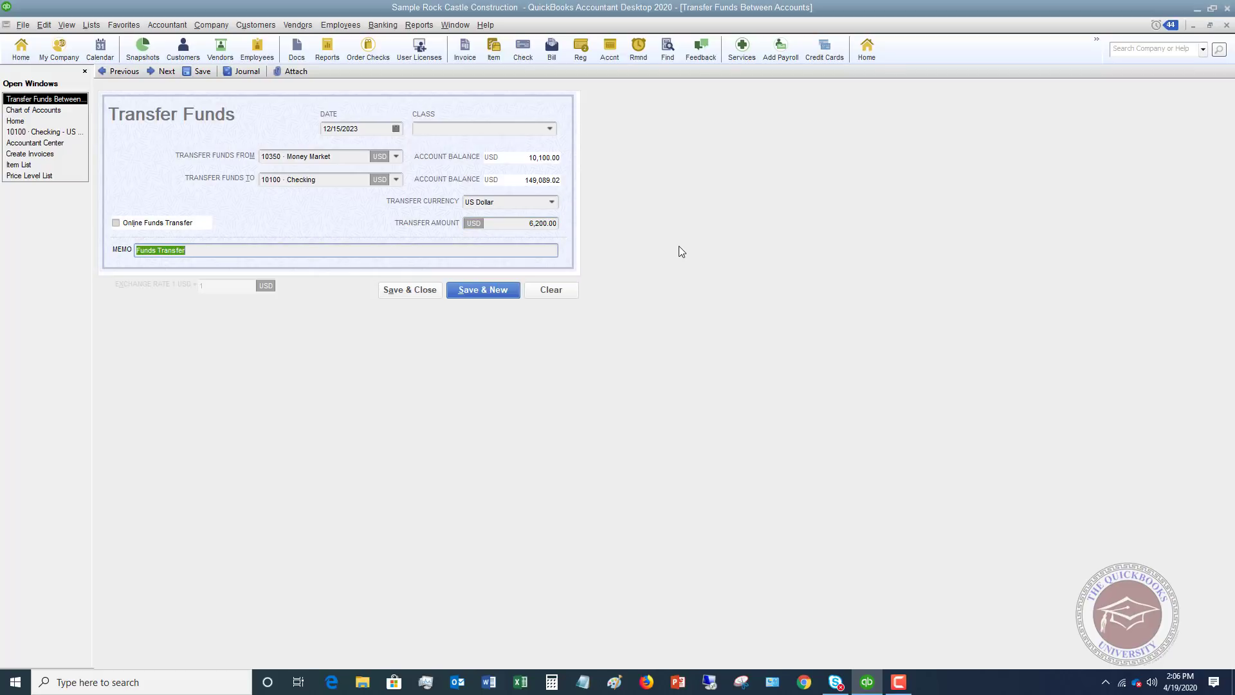
{"action": "left_click", "coordinate": [414, 291]}
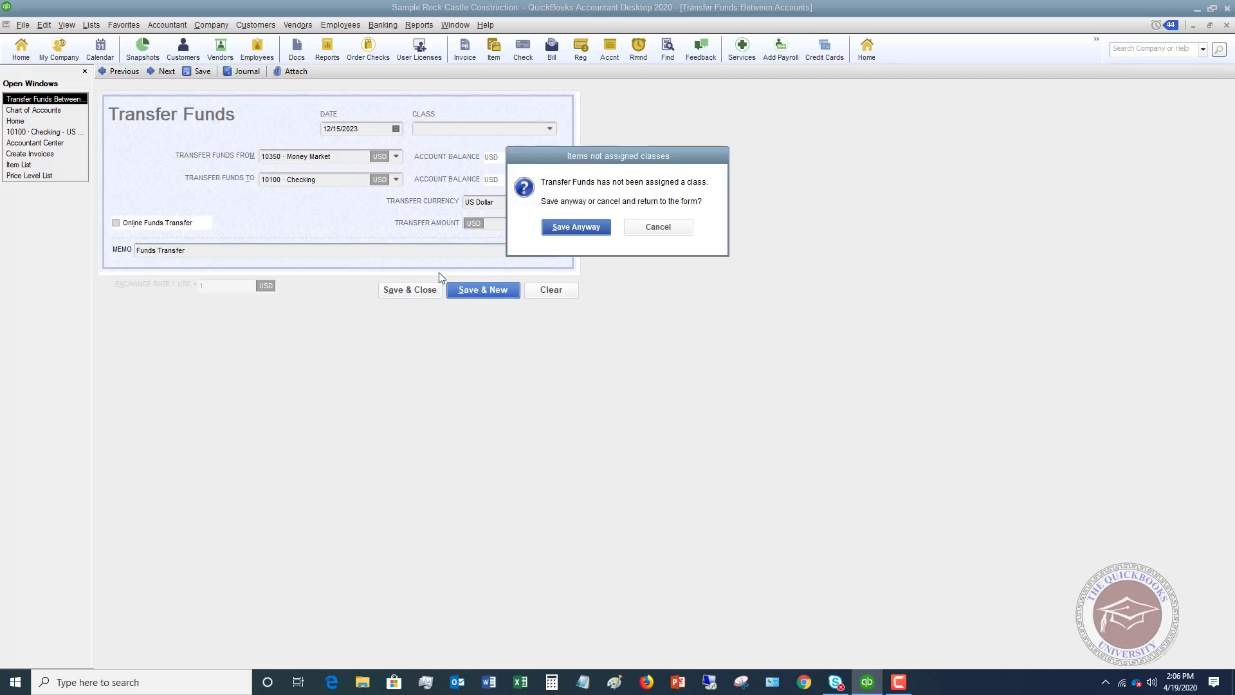
Save the transfer without a class, then select 10100 Checking to confirm its 155,289.02 balance.
{"action": "left_click", "coordinate": [566, 227]}
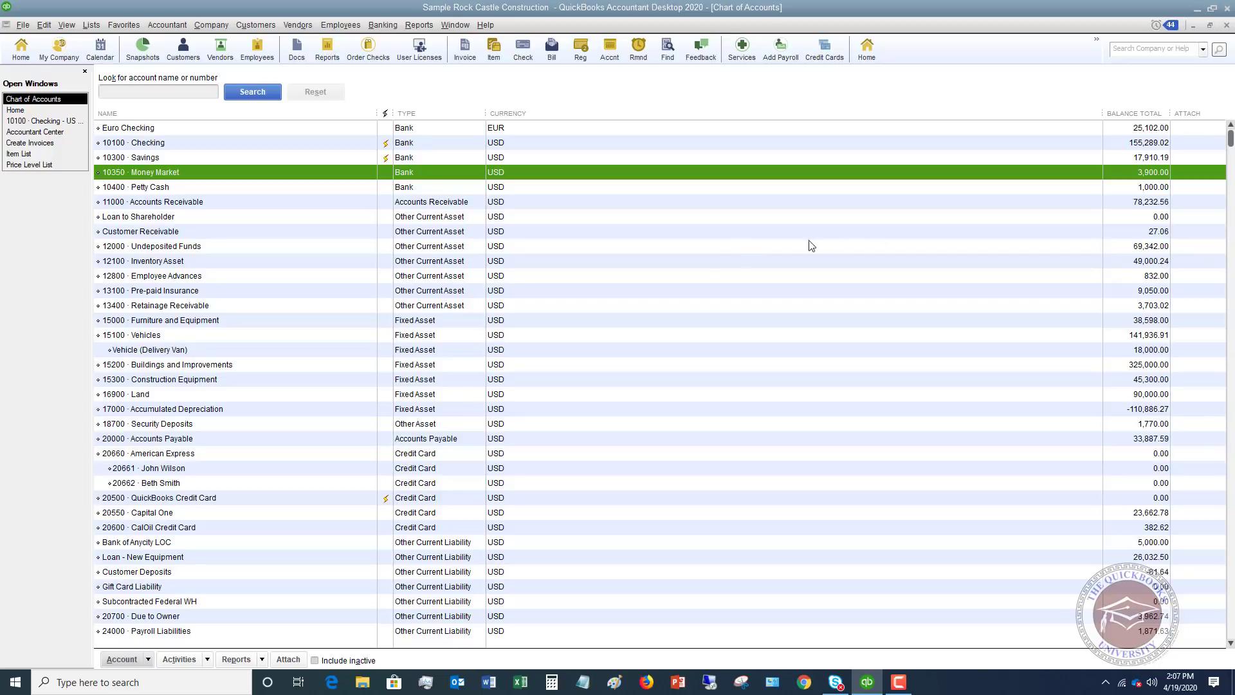
{"action": "left_click", "coordinate": [195, 141]}
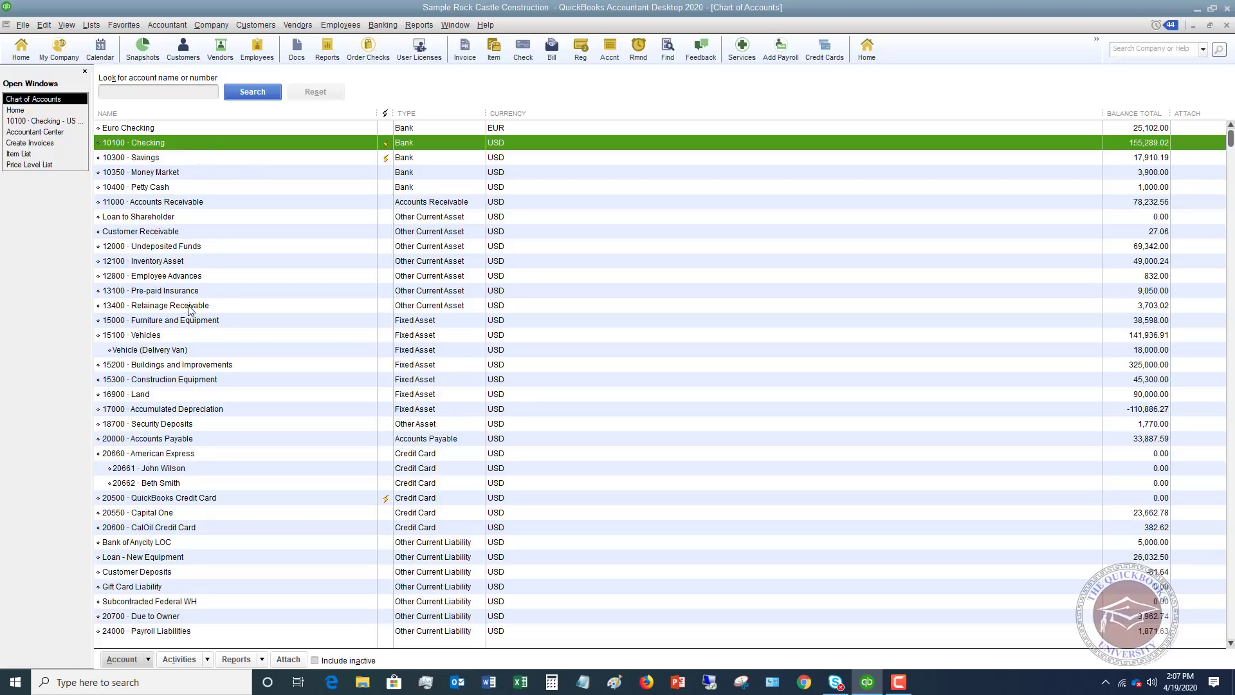
Create a Bank account named 'PPP Loan Proceeds' as a subaccount of 10100 Checking.
{"action": "left_click", "coordinate": [149, 659]}
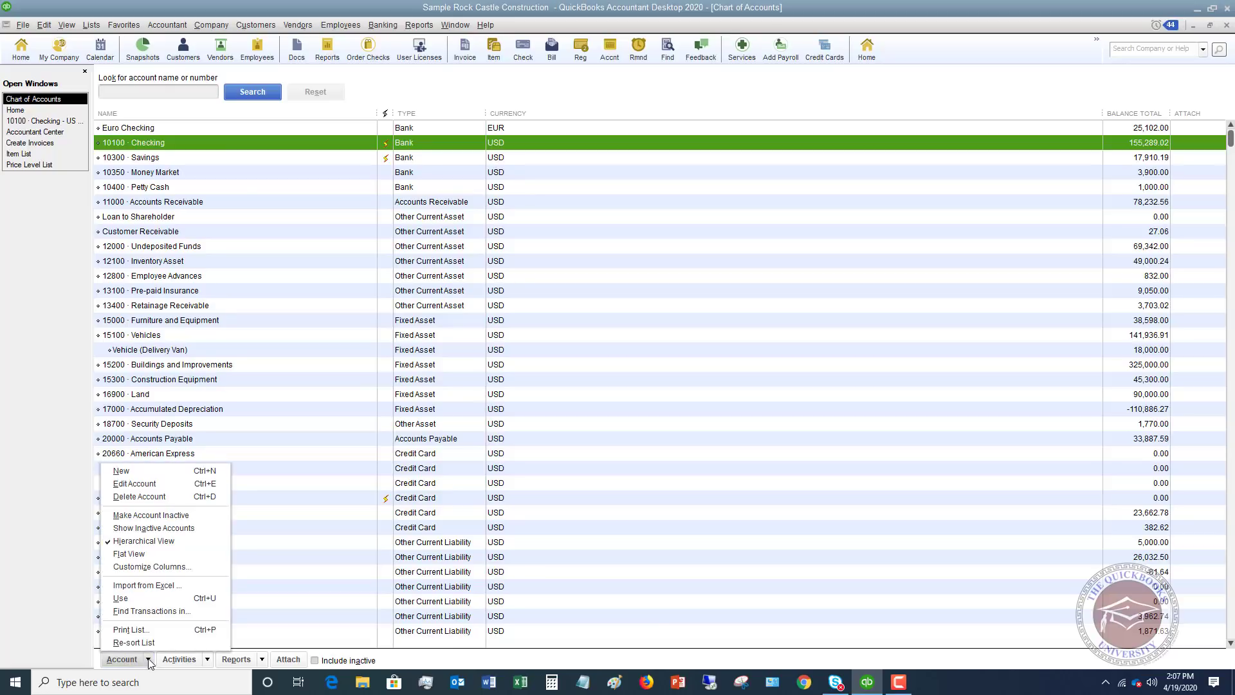
{"action": "left_click", "coordinate": [479, 474]}
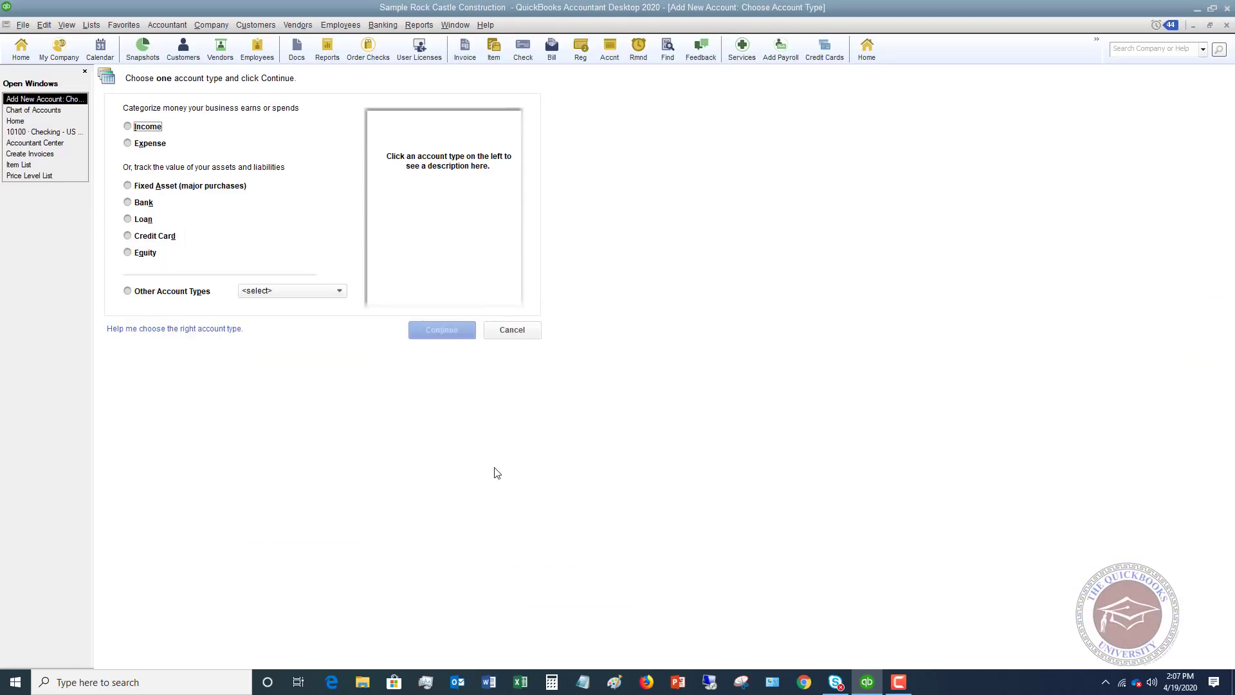
{"action": "left_click", "coordinate": [136, 206]}
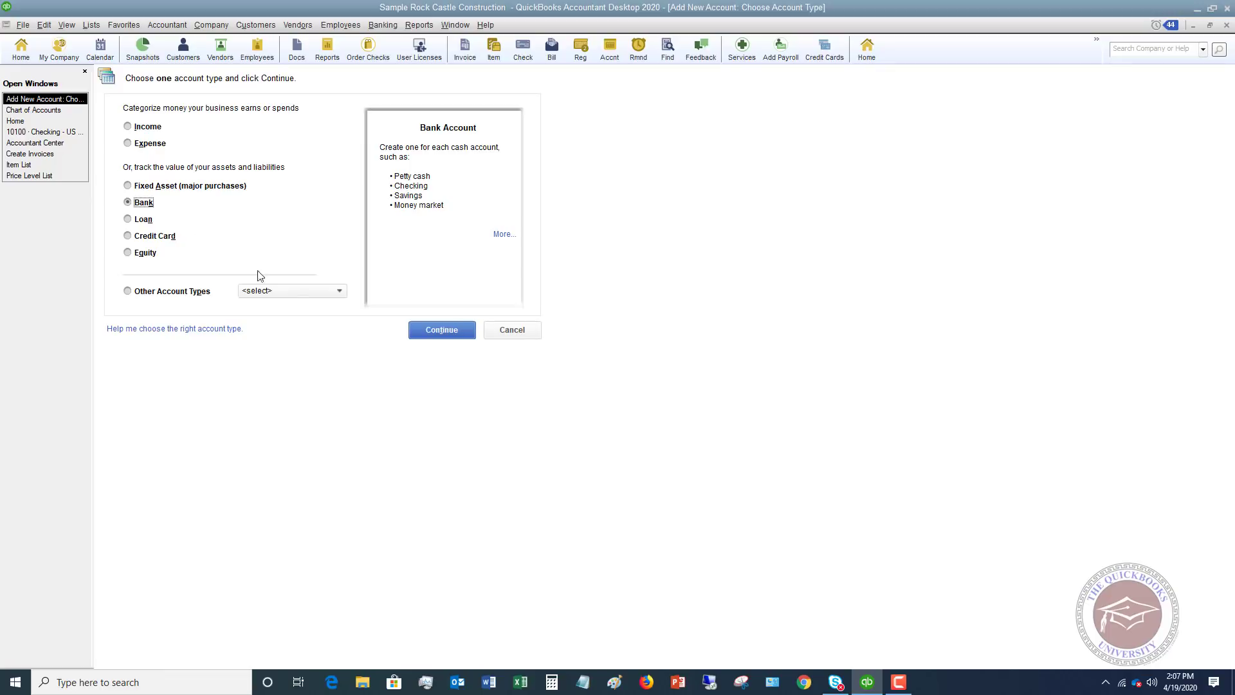
{"action": "left_click", "coordinate": [441, 330]}
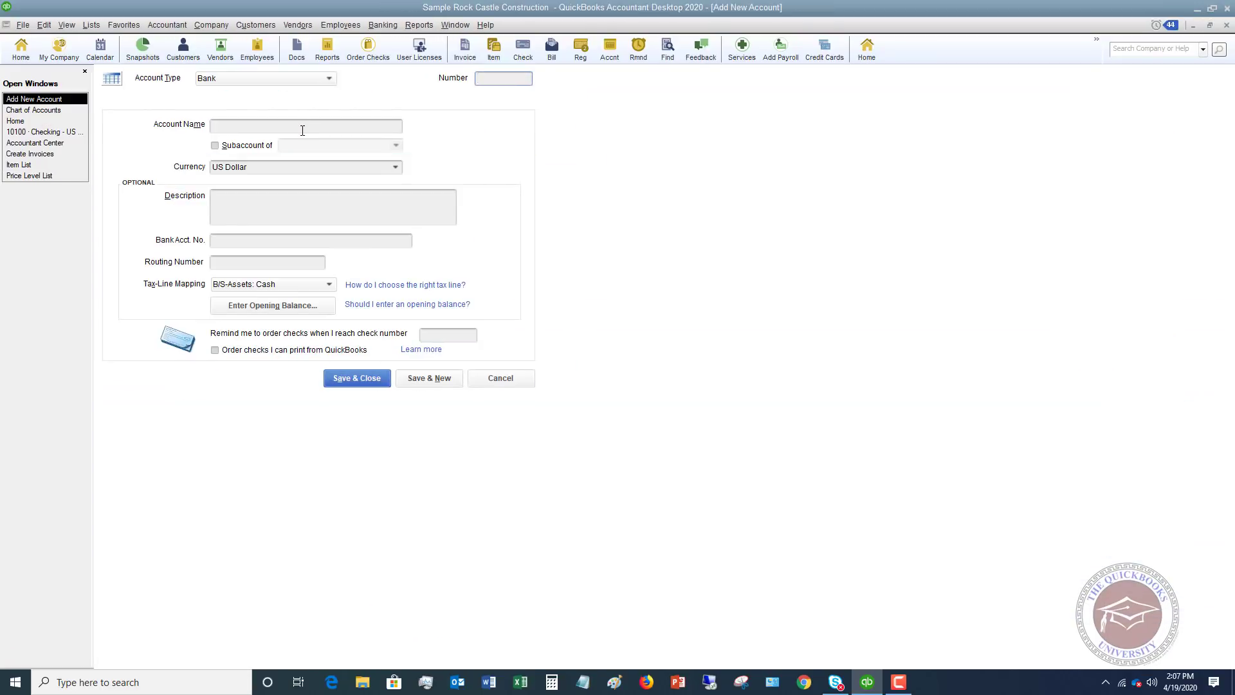
{"action": "left_click", "coordinate": [302, 129]}
{"action": "type", "text": "PPP"}
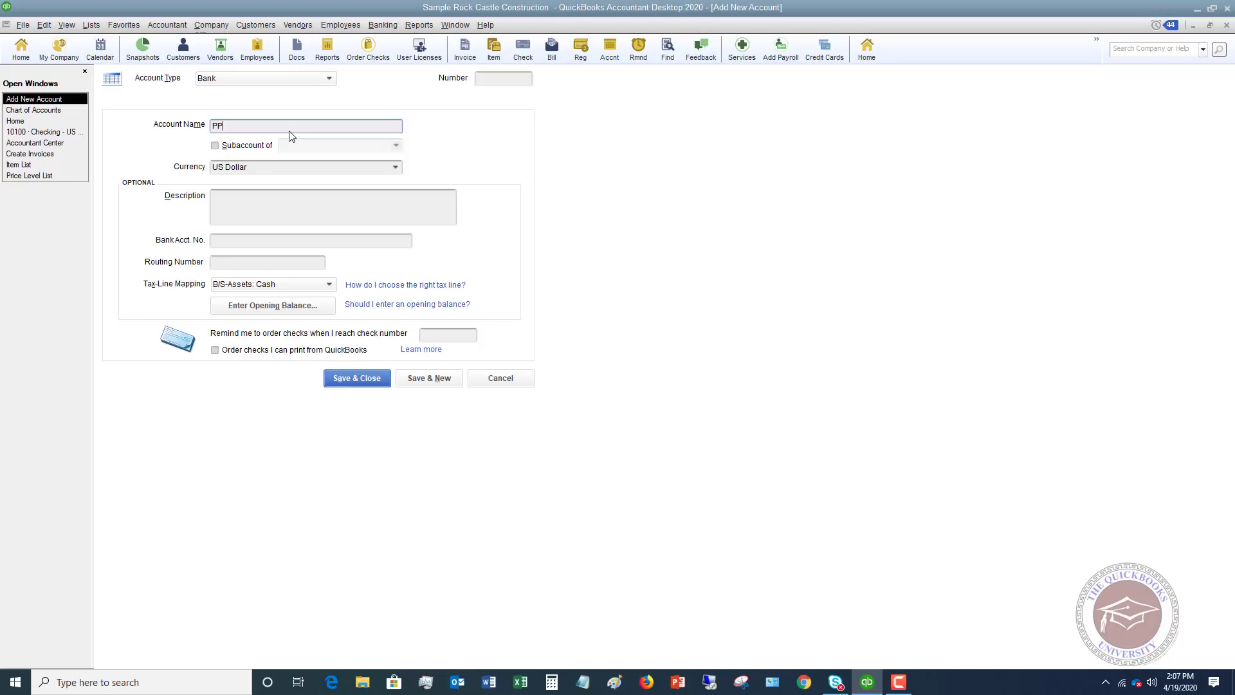
{"action": "type", "text": " Loan Proceeds"}
{"action": "left_click", "coordinate": [214, 145]}
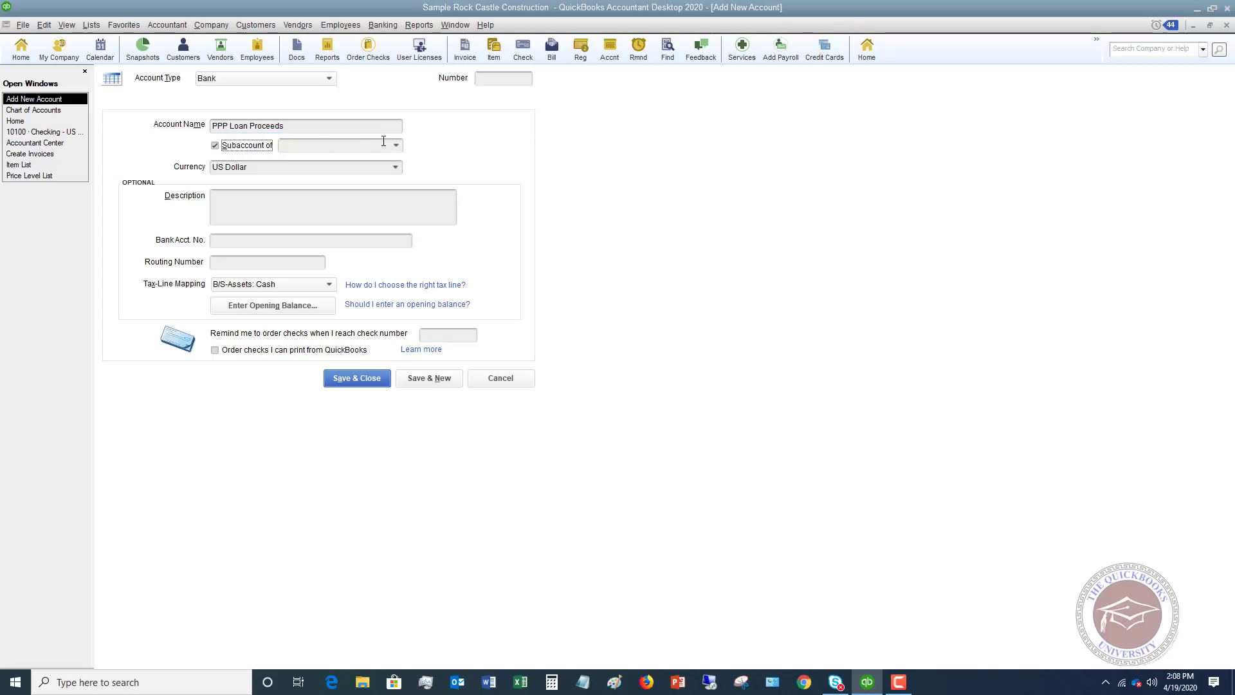
{"action": "left_click", "coordinate": [396, 146]}
{"action": "left_click", "coordinate": [339, 207]}
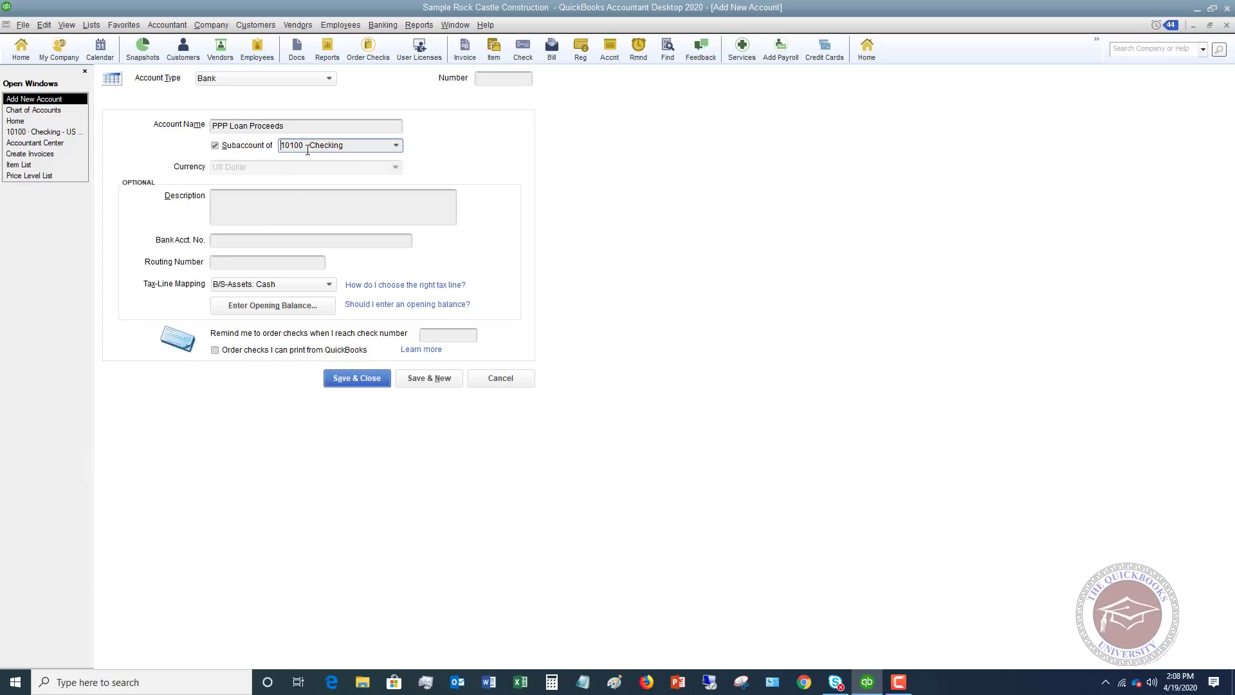
{"action": "left_click", "coordinate": [360, 378]}
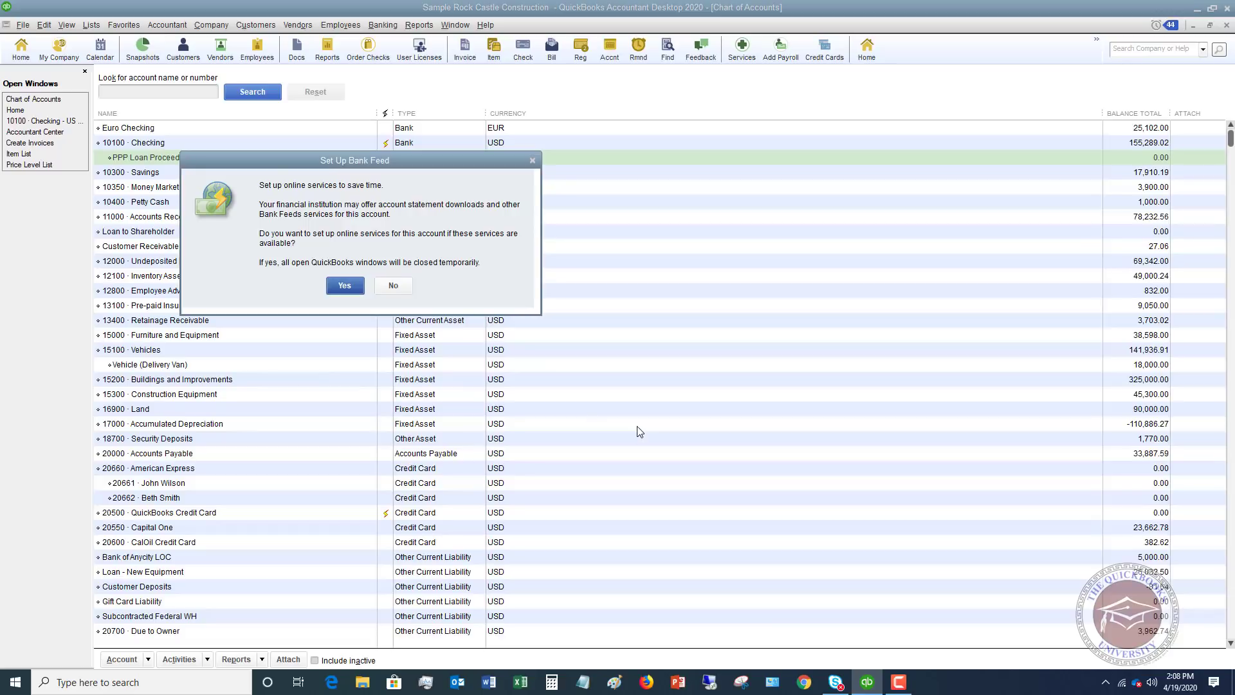
Skip bank feed setup, then transfer 25,000 from 10100 Checking into PPP Loan Proceeds without a class.
{"action": "left_click", "coordinate": [393, 285]}
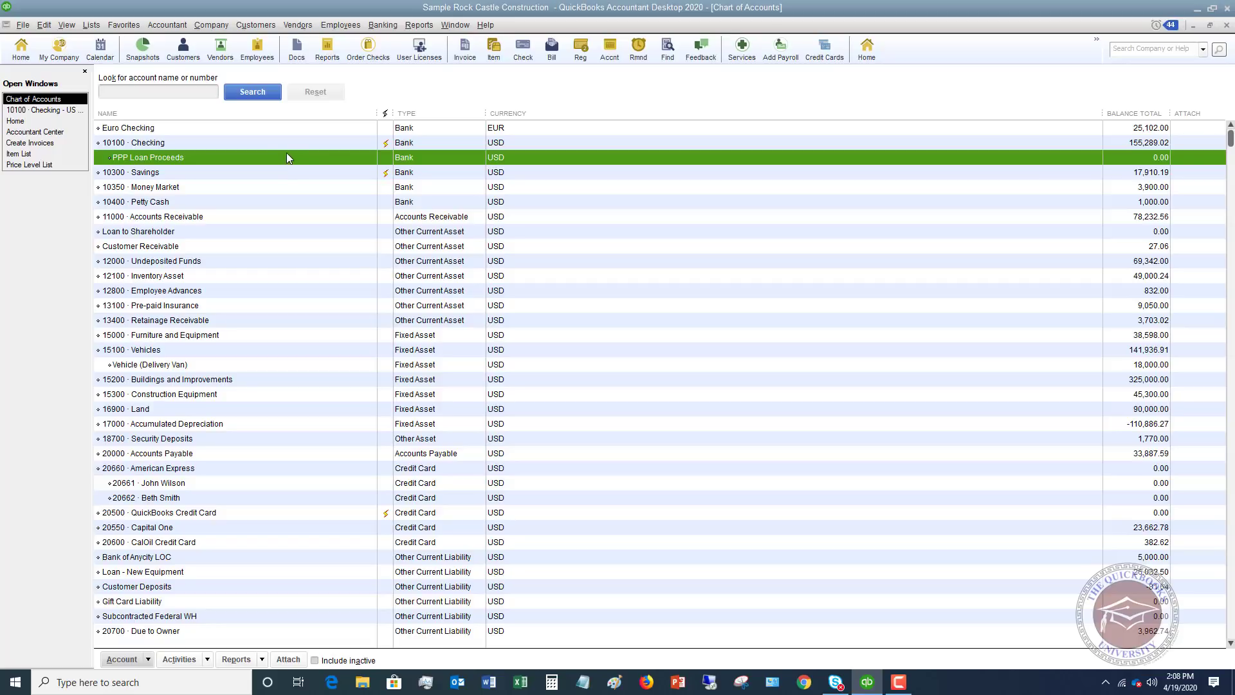
{"action": "left_click", "coordinate": [381, 26]}
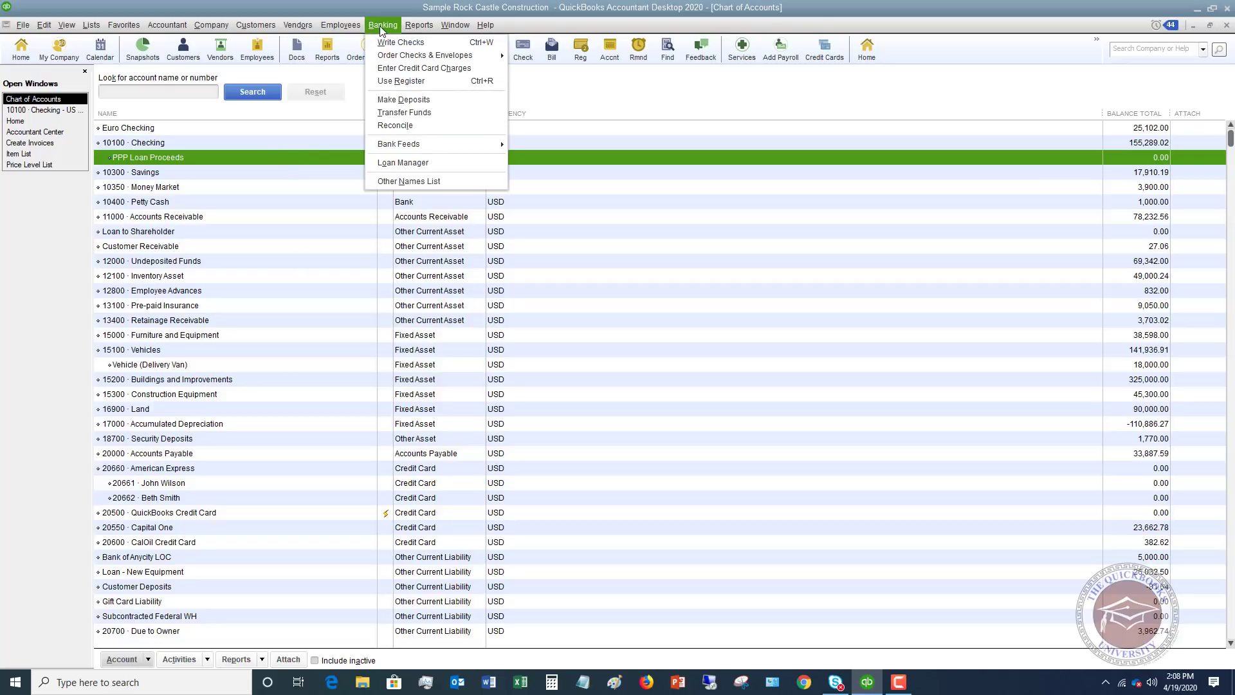
{"action": "left_click", "coordinate": [412, 111]}
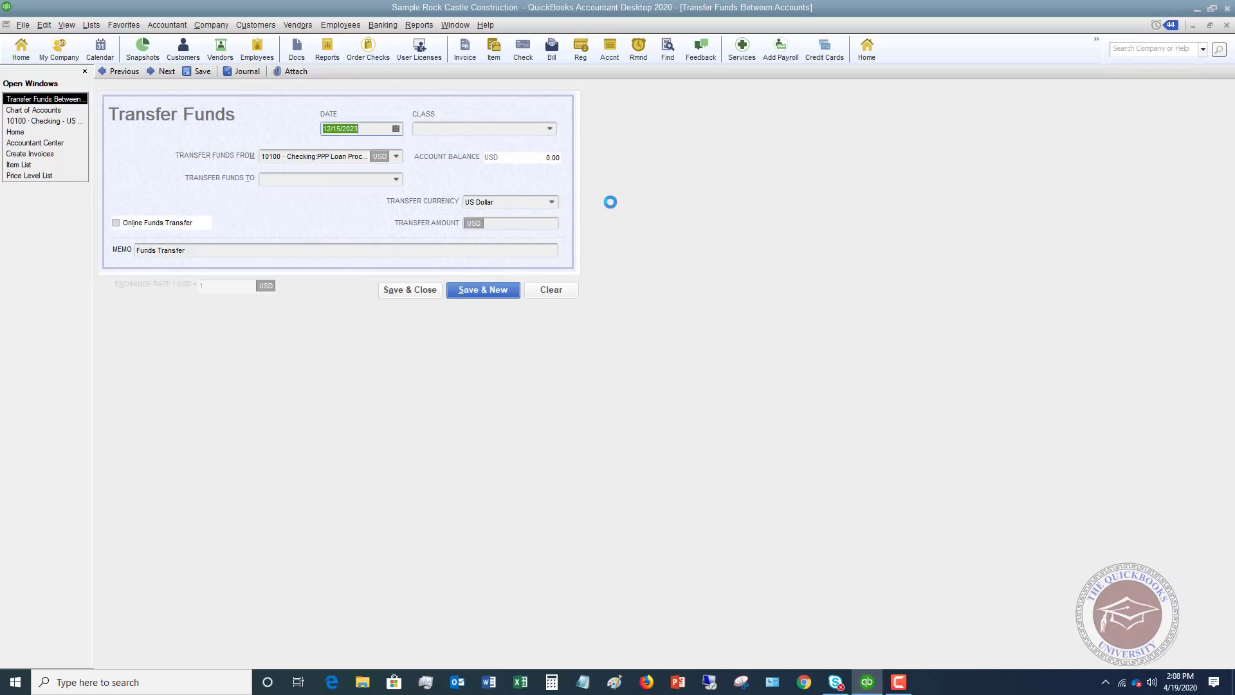
{"action": "left_click", "coordinate": [397, 156]}
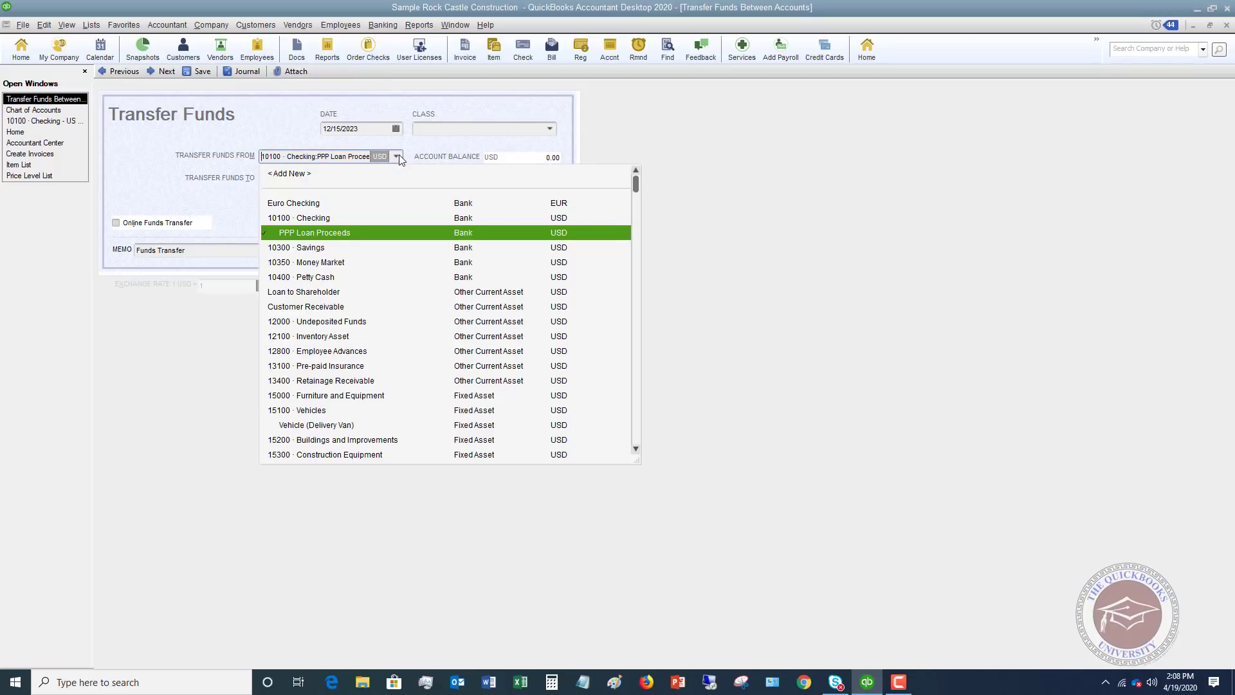
{"action": "left_click", "coordinate": [318, 225]}
{"action": "left_click", "coordinate": [399, 179]}
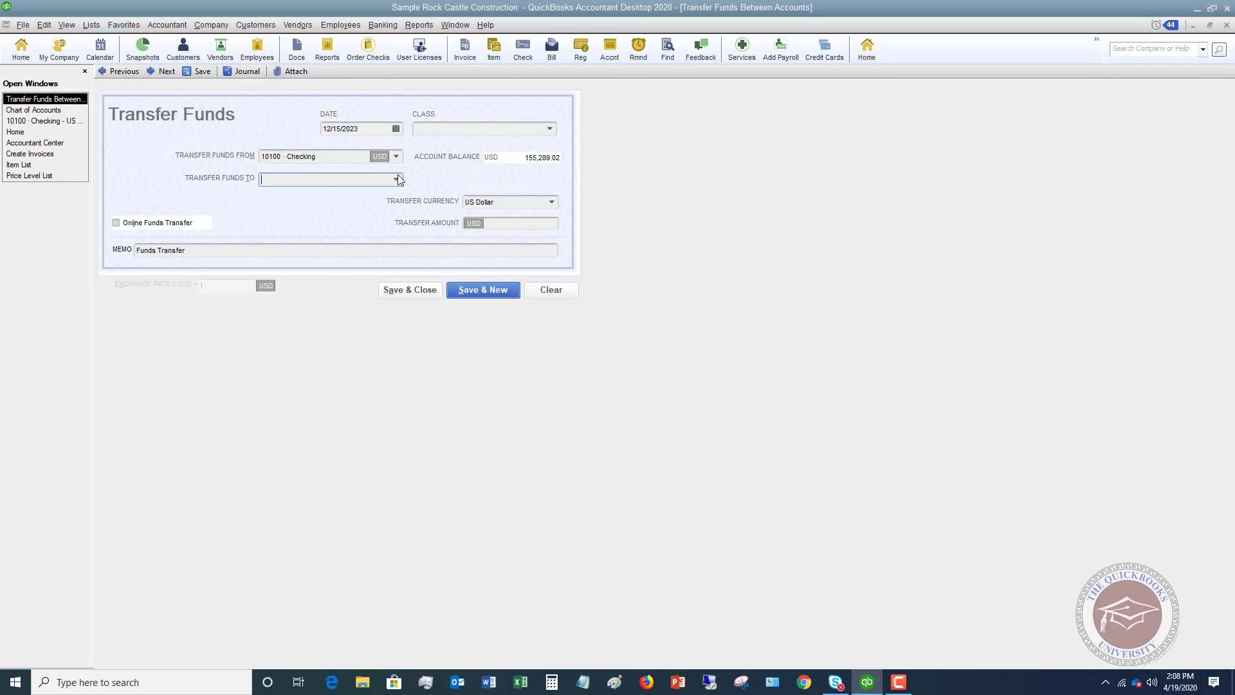
{"action": "left_click", "coordinate": [396, 180]}
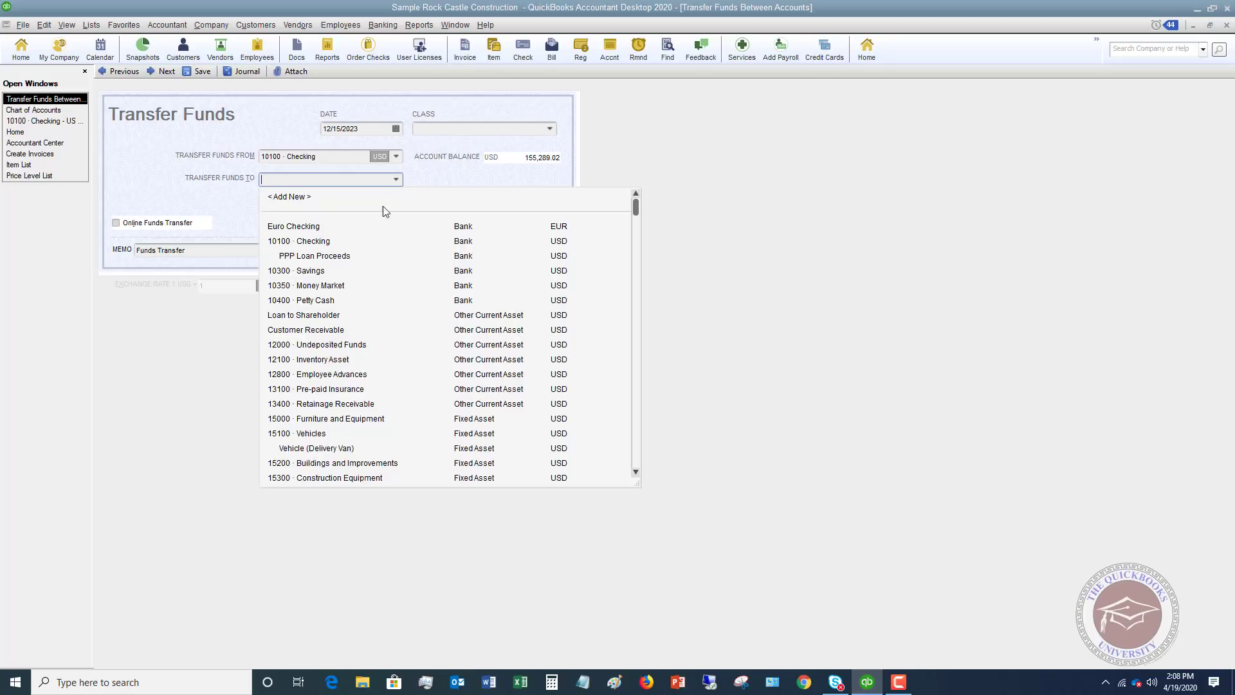
{"action": "left_click", "coordinate": [350, 251]}
{"action": "left_click", "coordinate": [514, 226]}
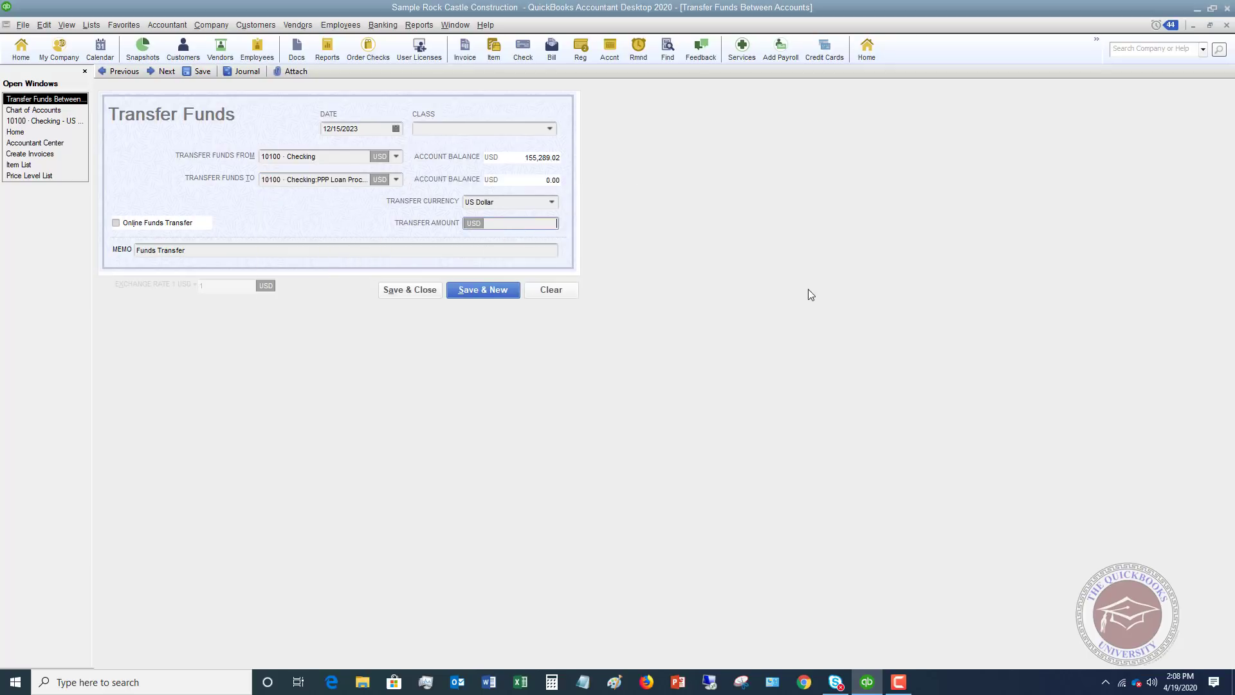
{"action": "type", "text": "25000"}
{"action": "left_click", "coordinate": [415, 291]}
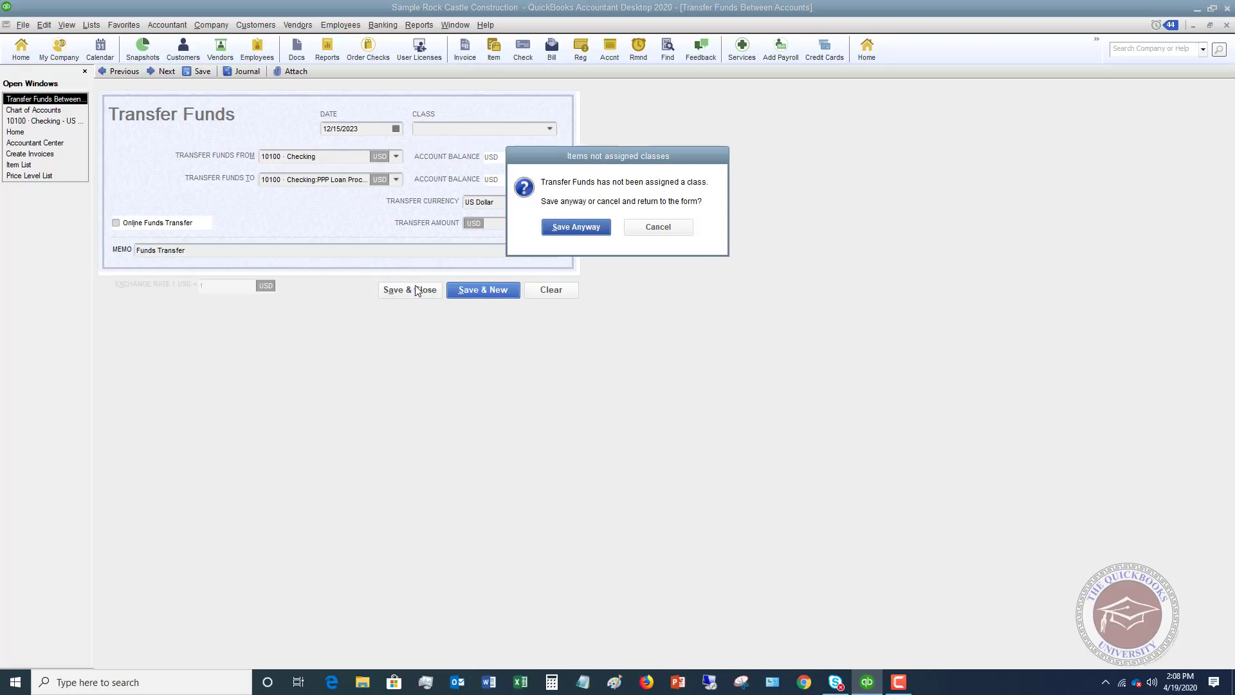
{"action": "left_click", "coordinate": [568, 229]}
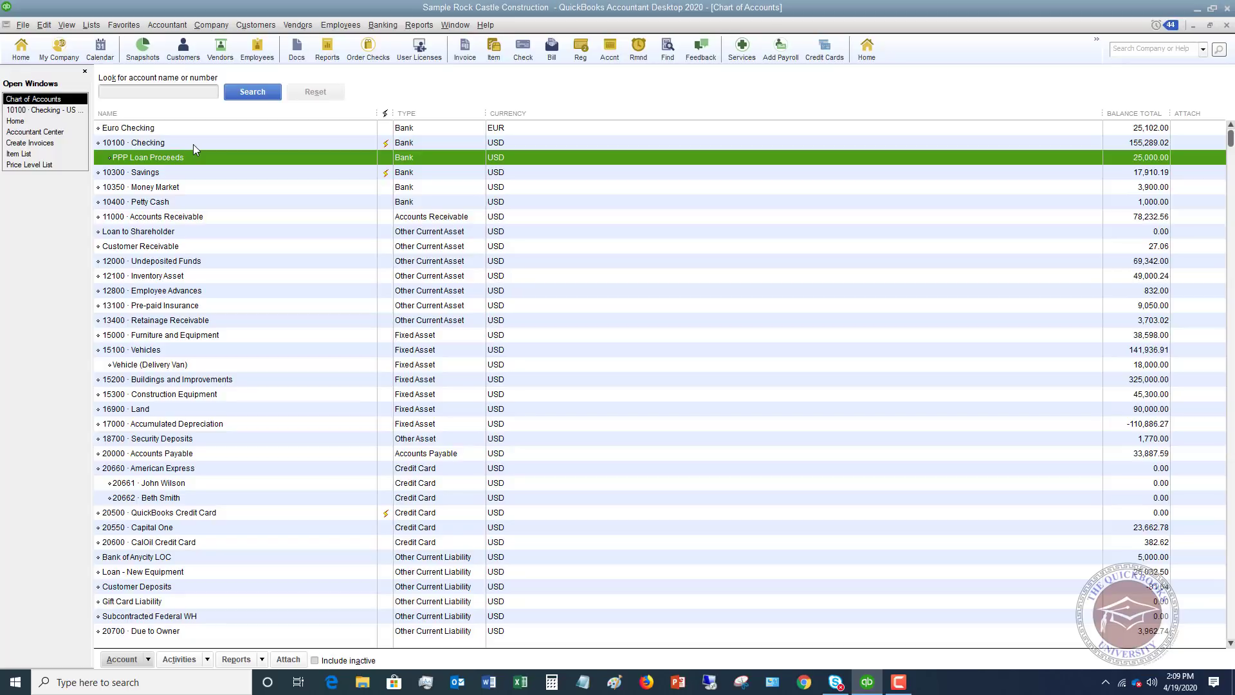
Transfer 10,000 from PPP Loan Proceeds back to 10100 Checking and save it.
{"action": "left_click", "coordinate": [384, 25]}
{"action": "left_click", "coordinate": [403, 112]}
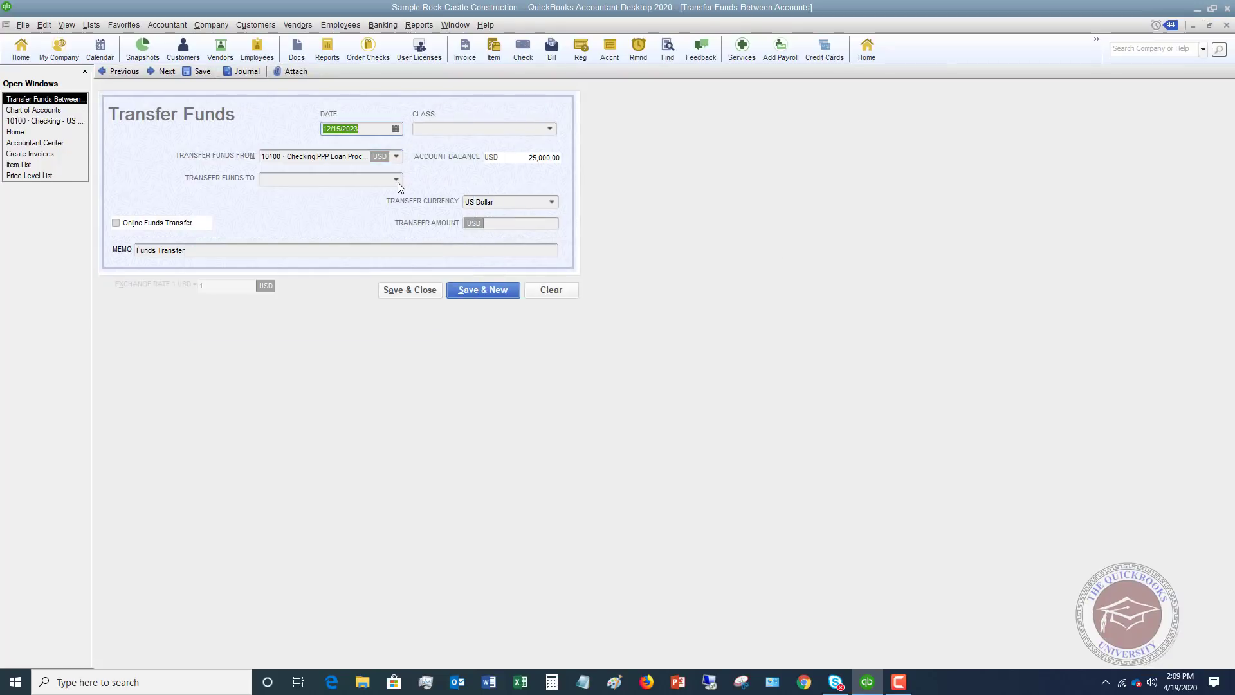
{"action": "left_click", "coordinate": [396, 180]}
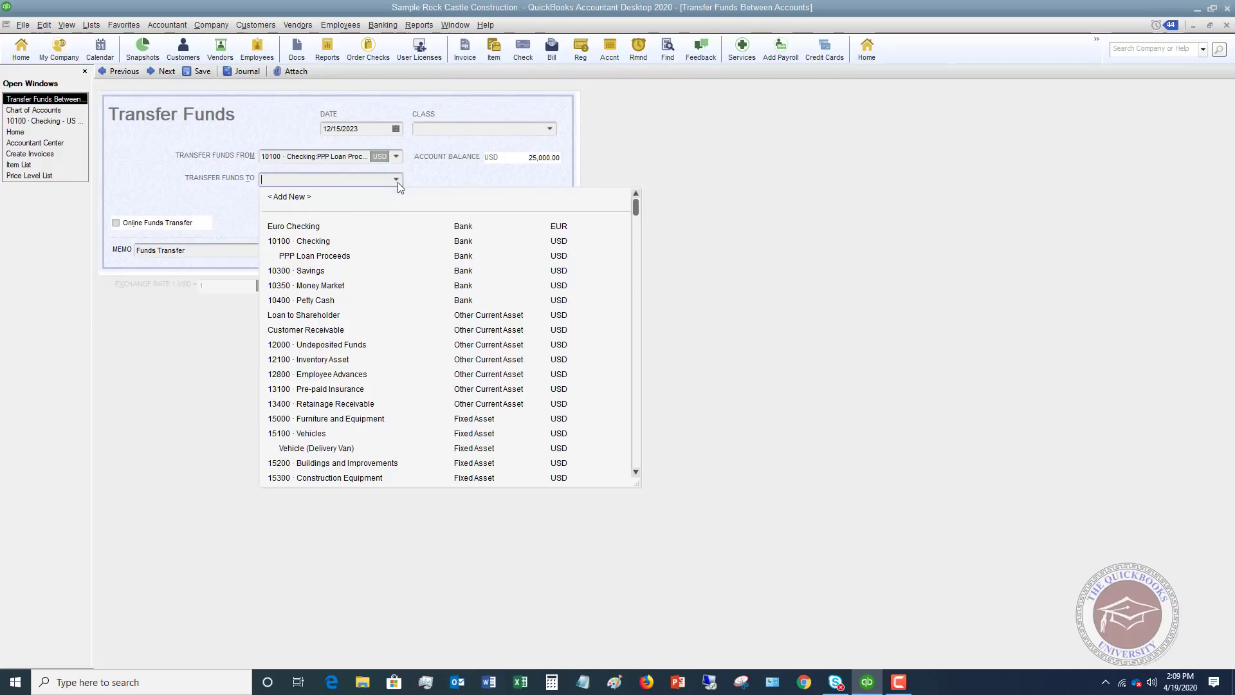
{"action": "left_click", "coordinate": [310, 241]}
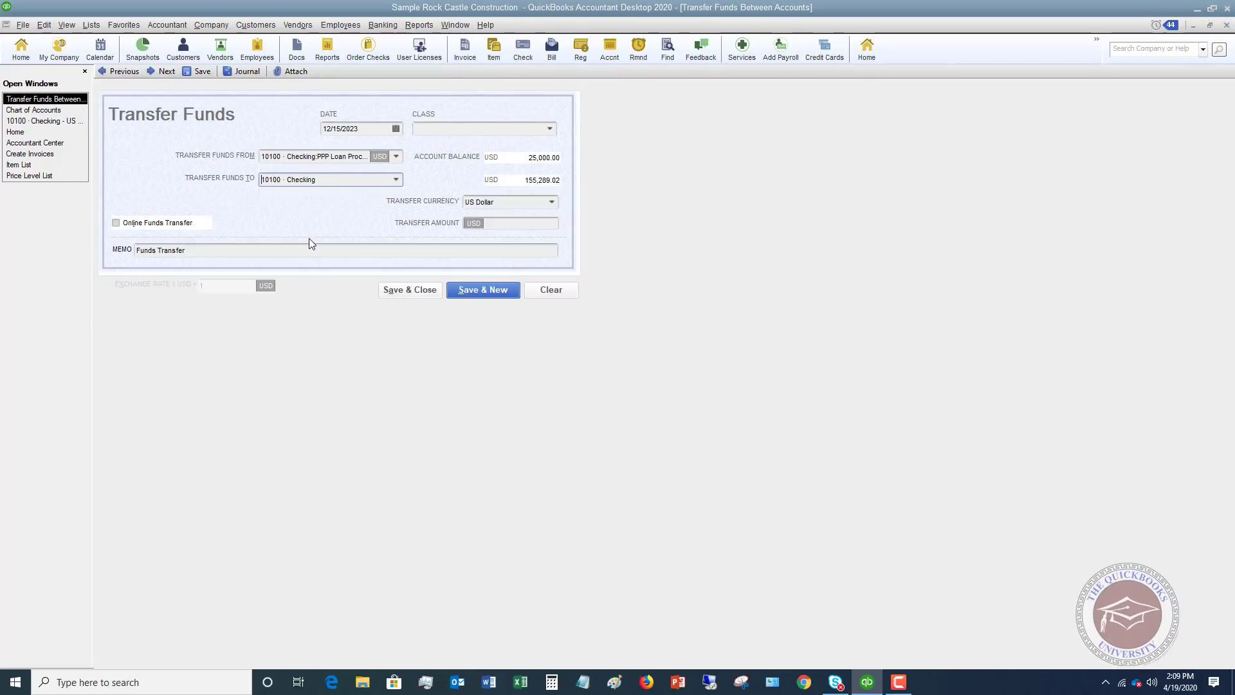
{"action": "left_click", "coordinate": [501, 221]}
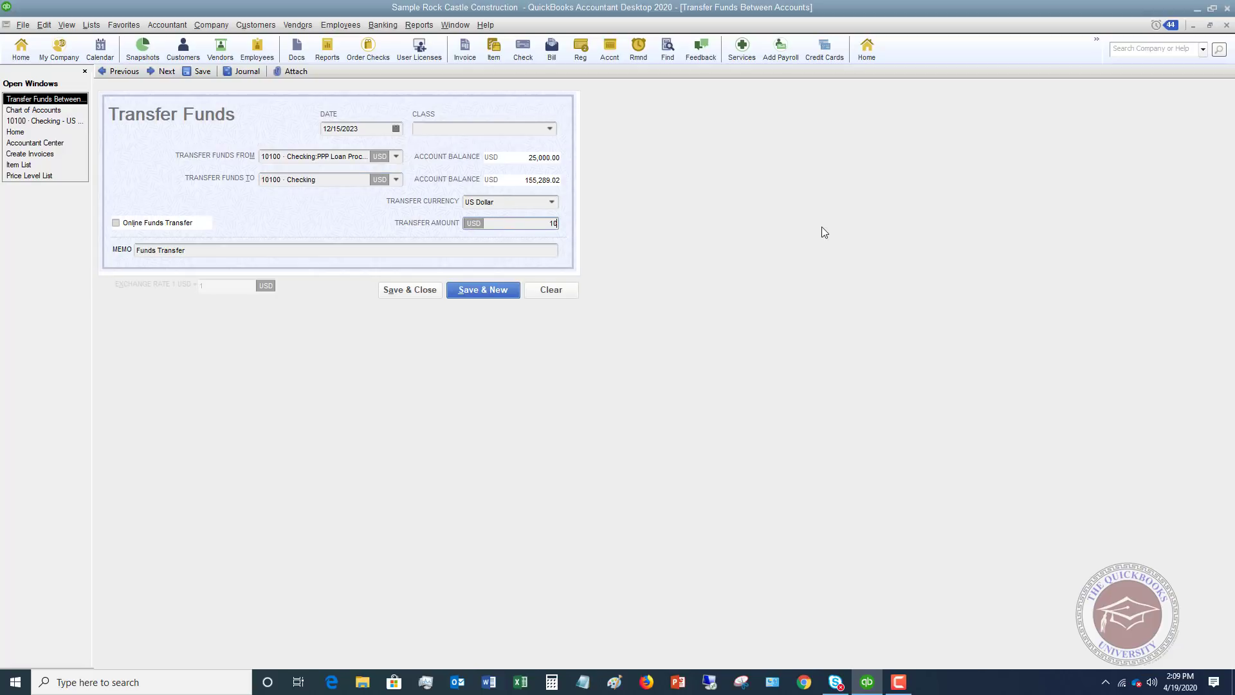
{"action": "left_click", "coordinate": [400, 288]}
{"action": "left_click", "coordinate": [583, 231]}
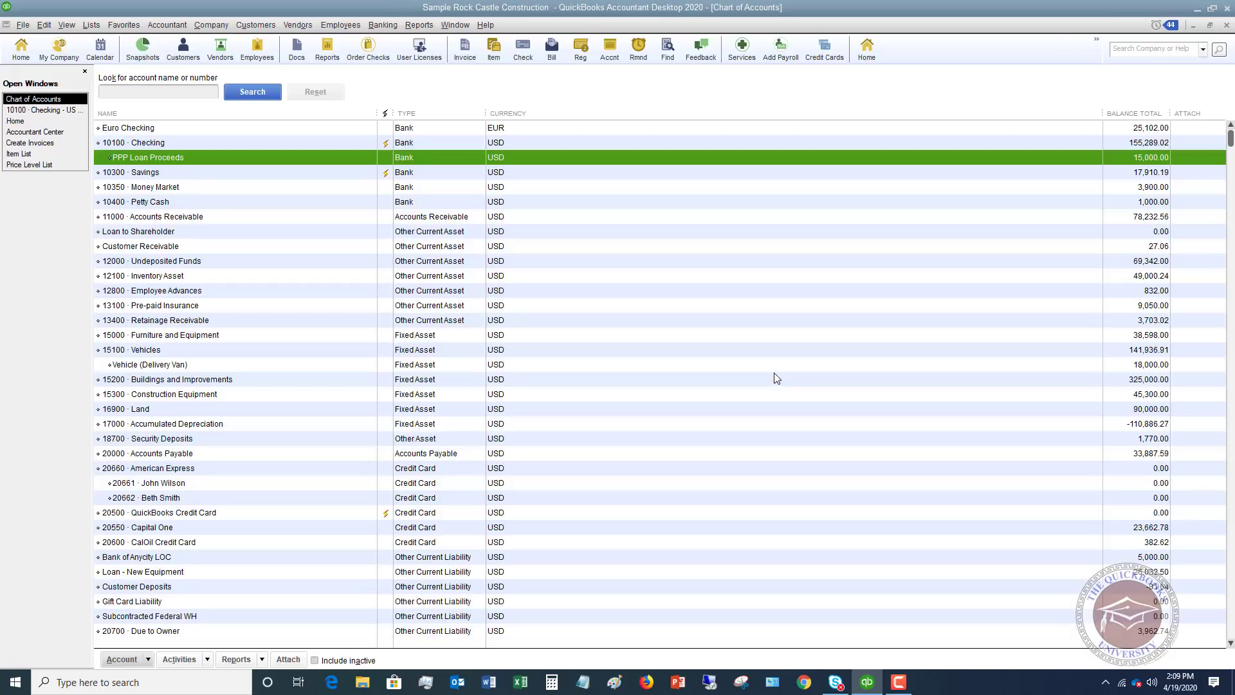